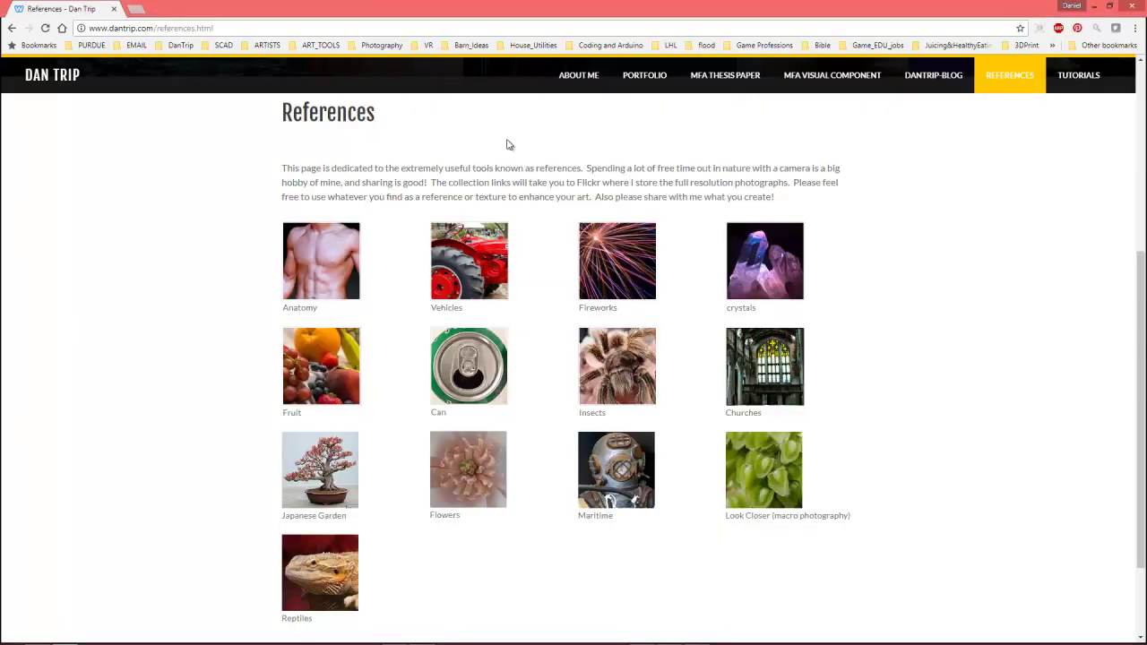
- Search Google for 'weebly free account' in a new tab and open Weebly's official site
scroll(218, 334, "up", 4)
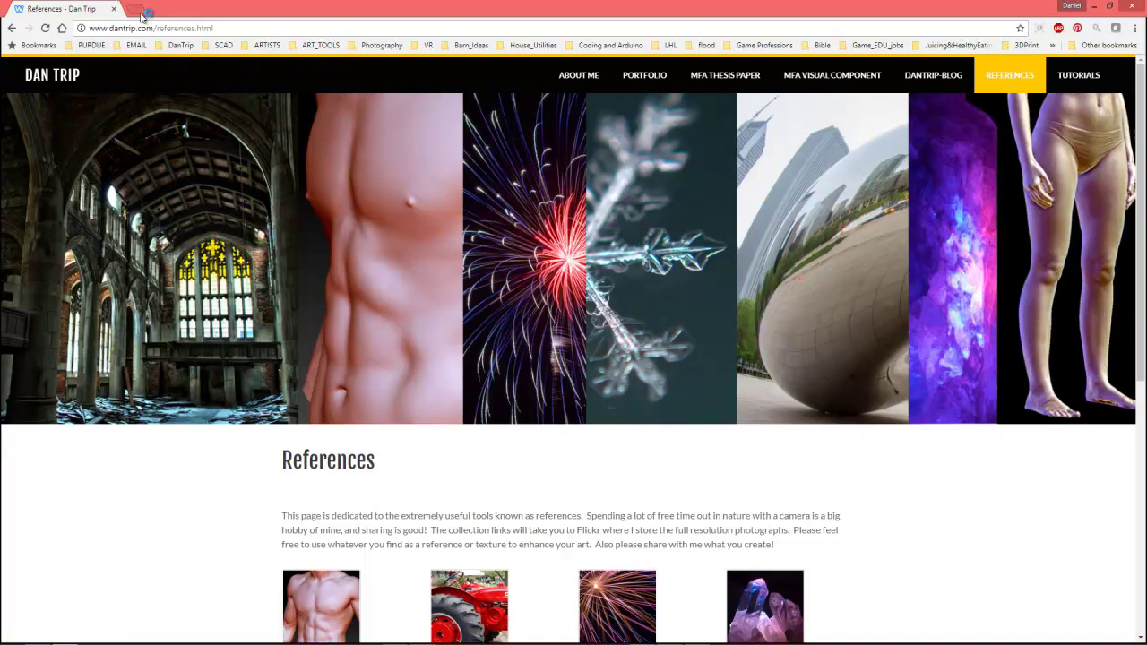
left_click(139, 10)
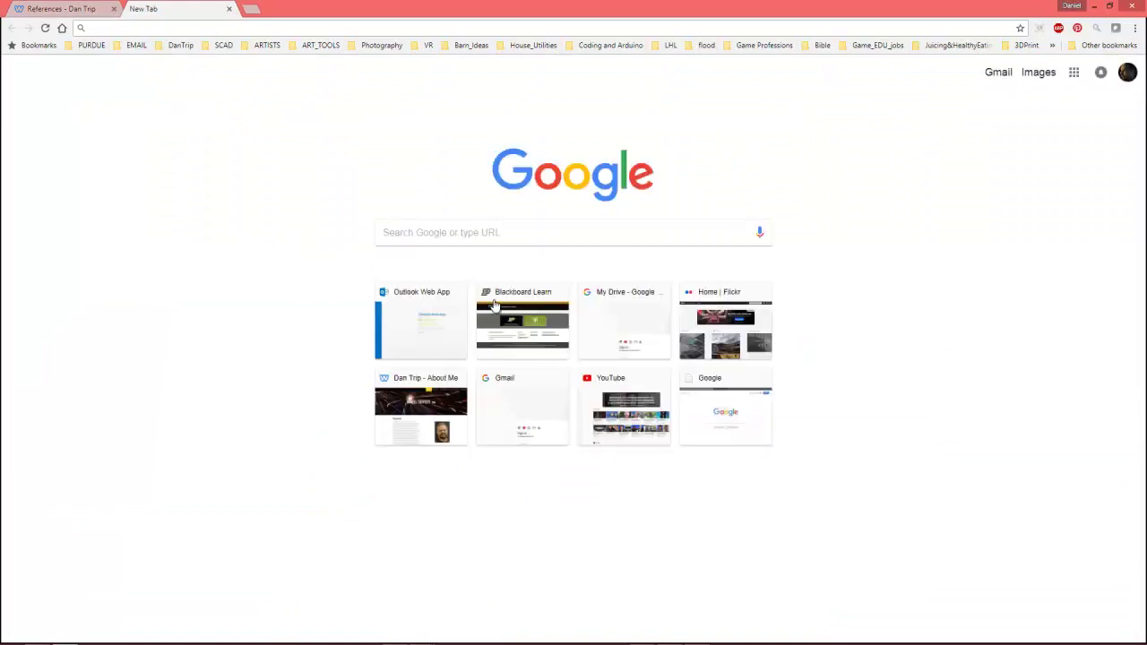
left_click(463, 232)
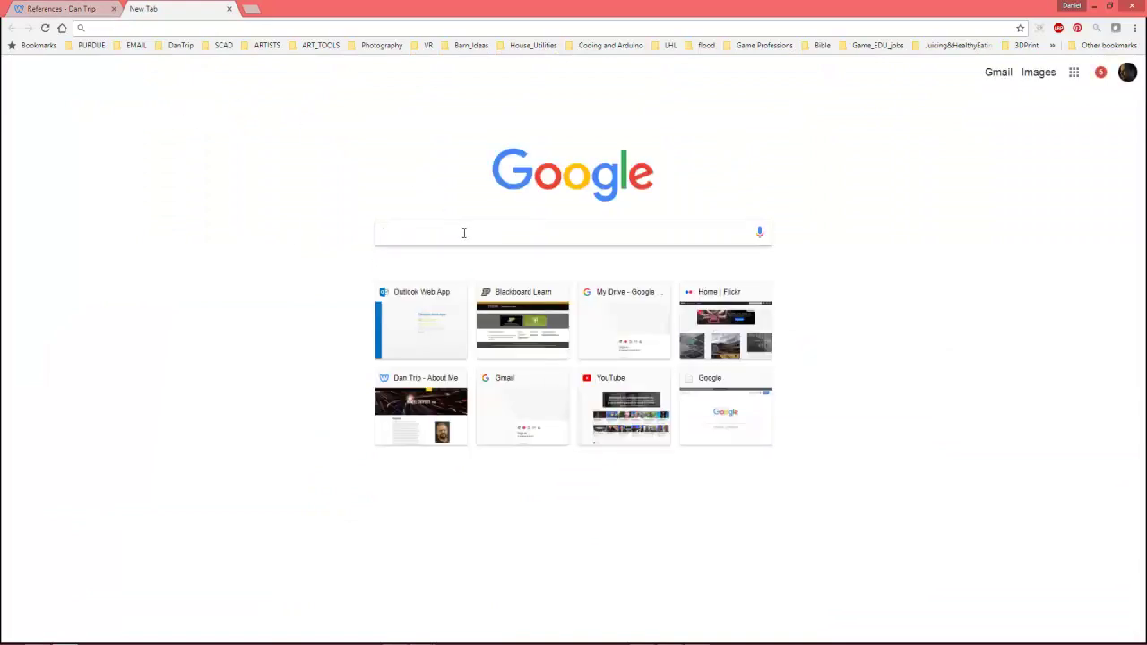
type("w")
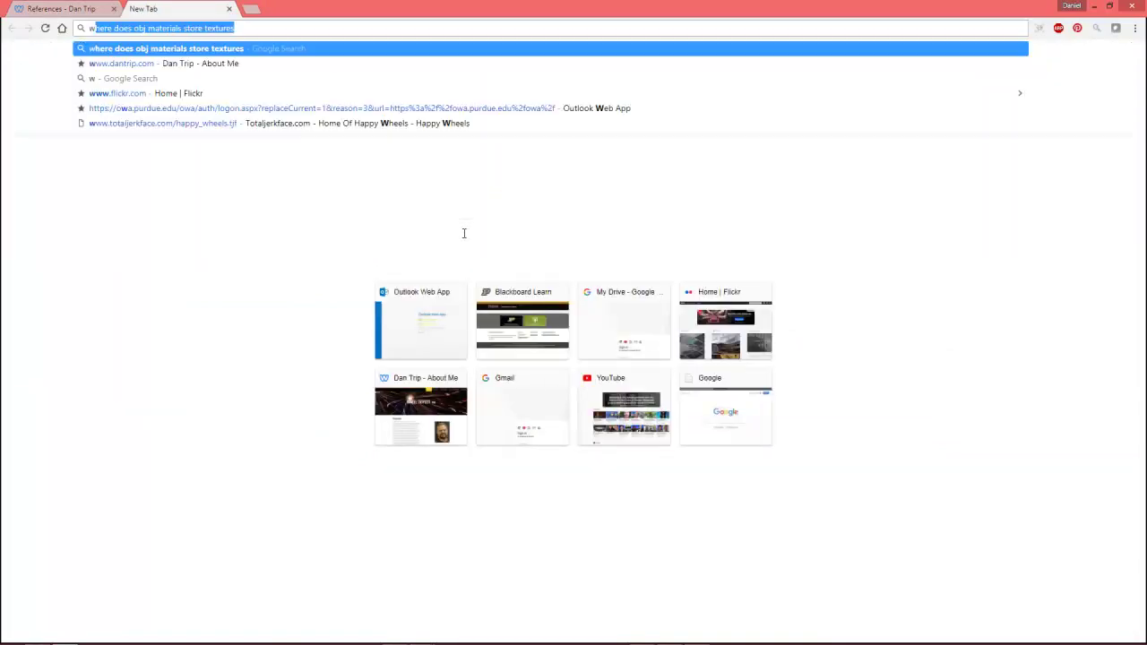
type("eebly")
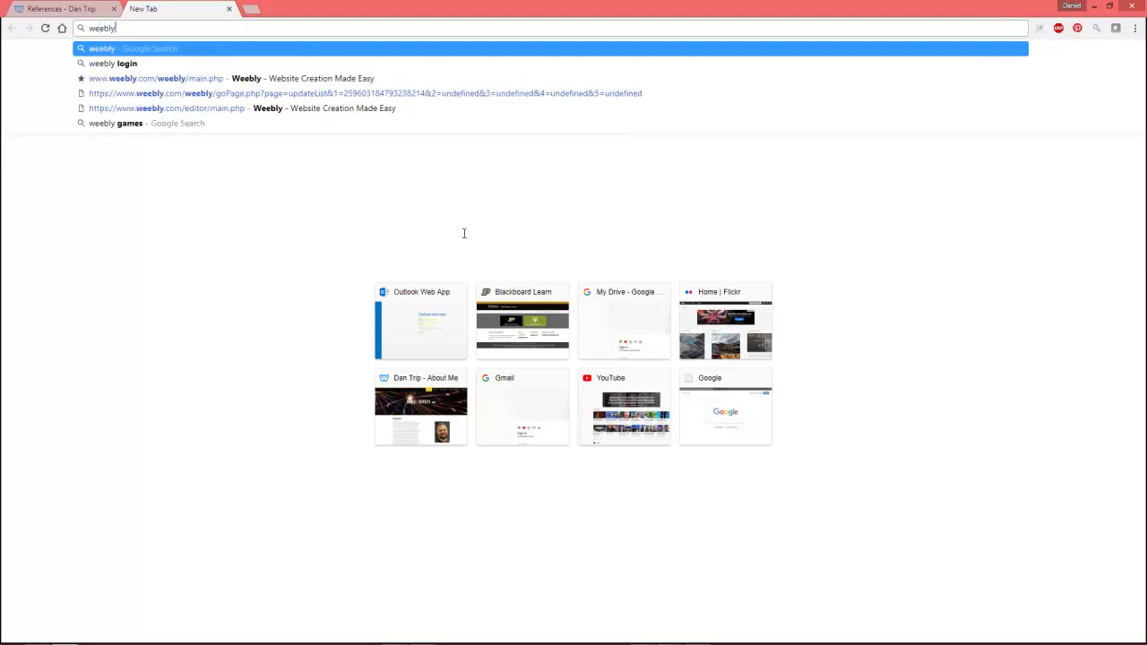
type(" free")
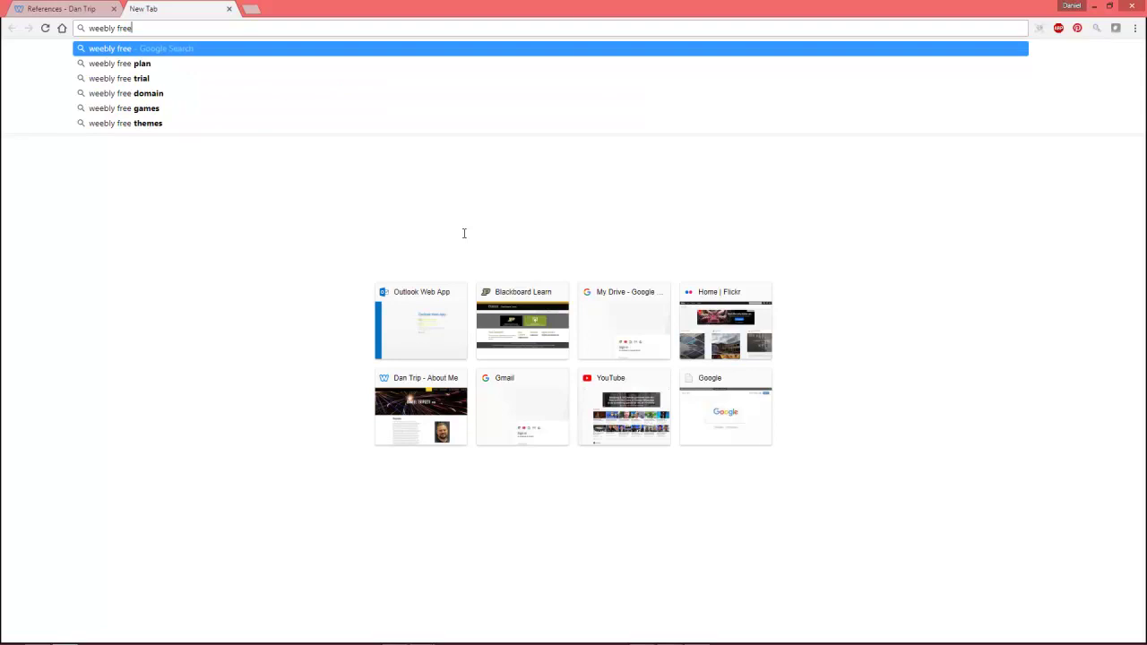
type(" acc")
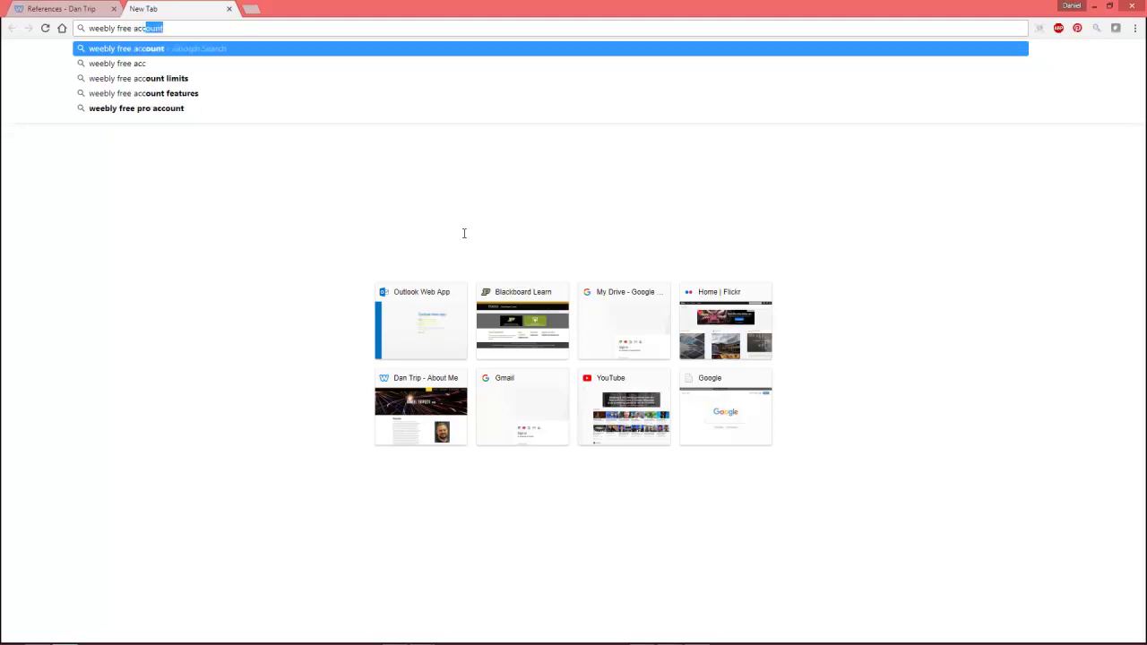
type("ount")
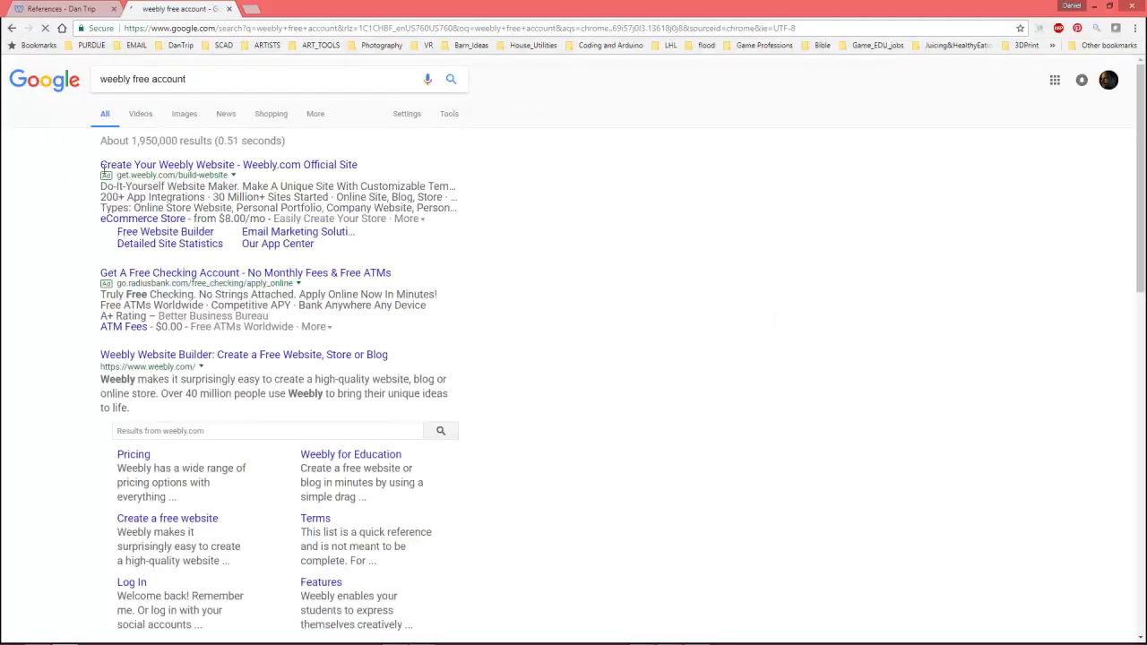
left_click(205, 174)
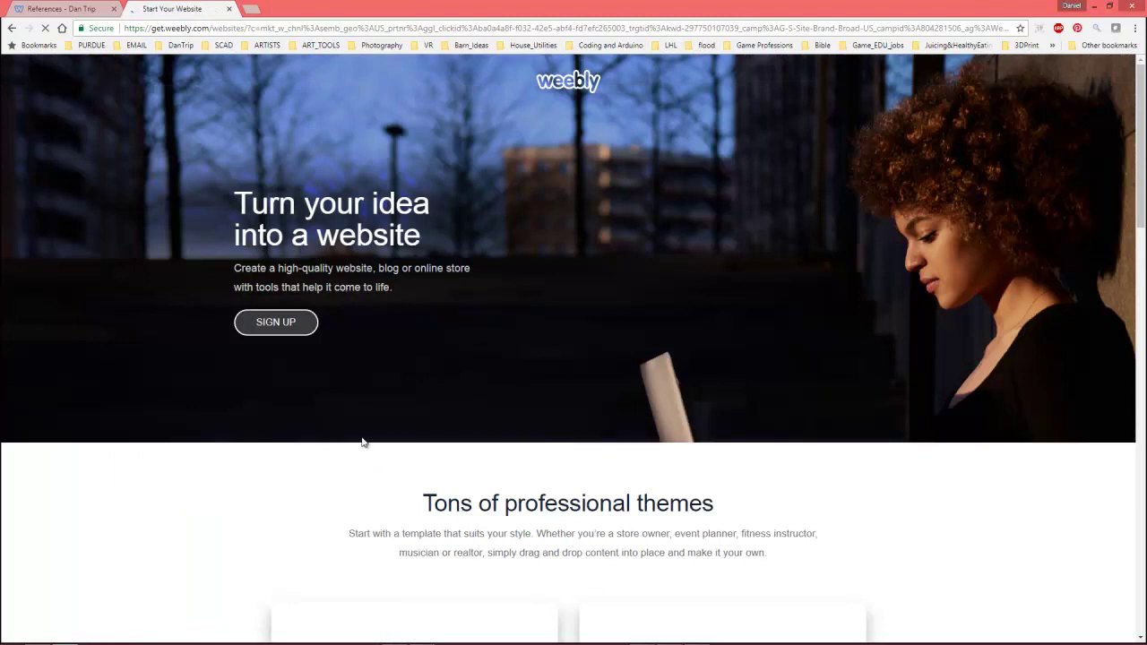
- Open the Weebly sign-up form and edit the e-mail address
left_click(574, 449)
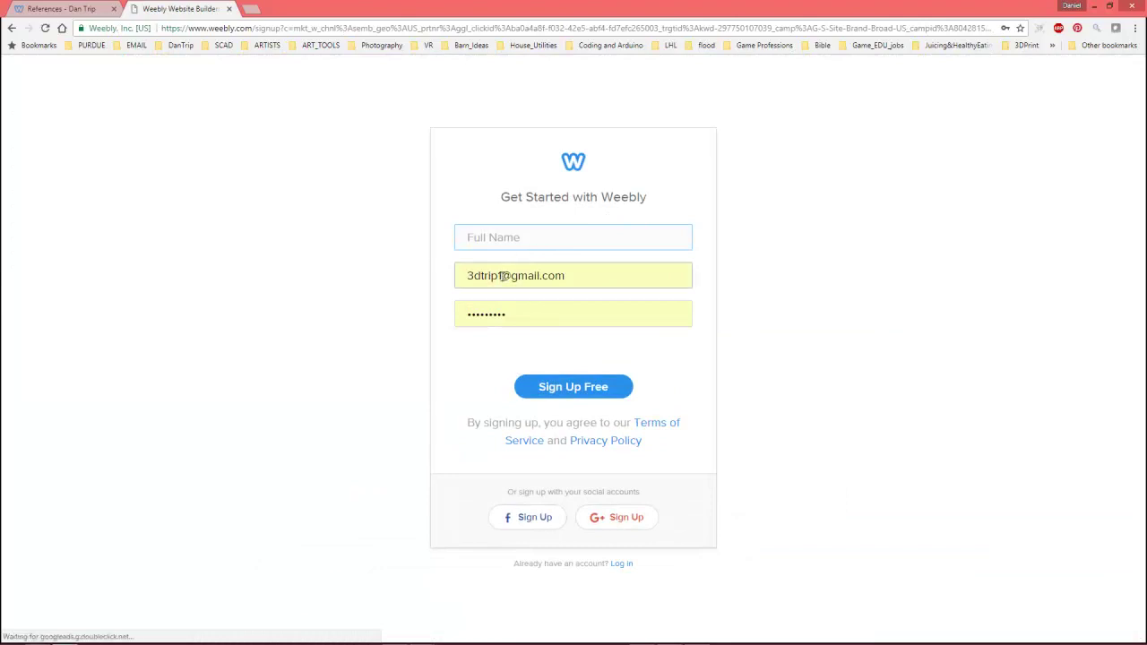
left_click(503, 276)
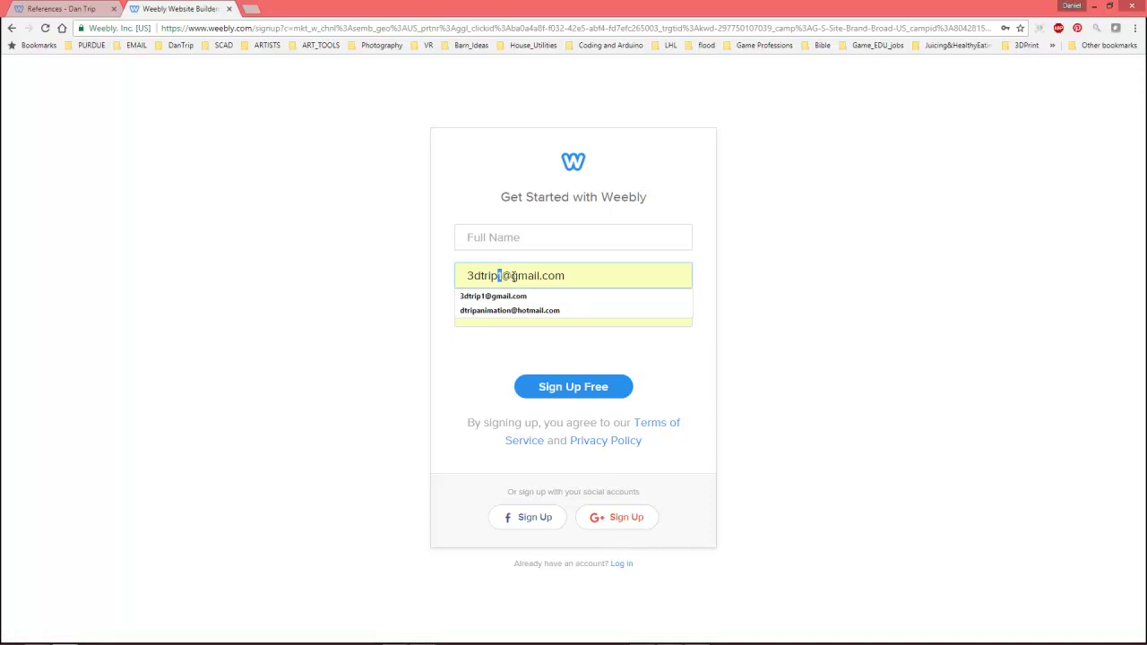
type("print")
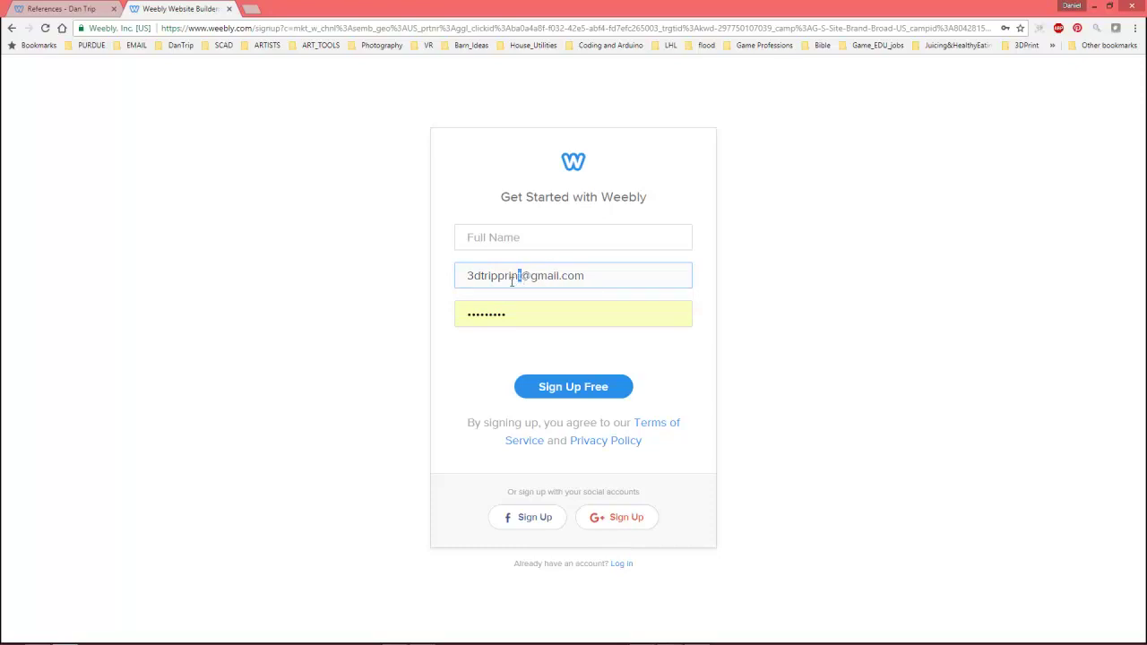
left_click_drag(510, 281, 496, 281)
type("2")
- Fill in the full name from autofill suggestions and submit the free sign-up
left_click(493, 237)
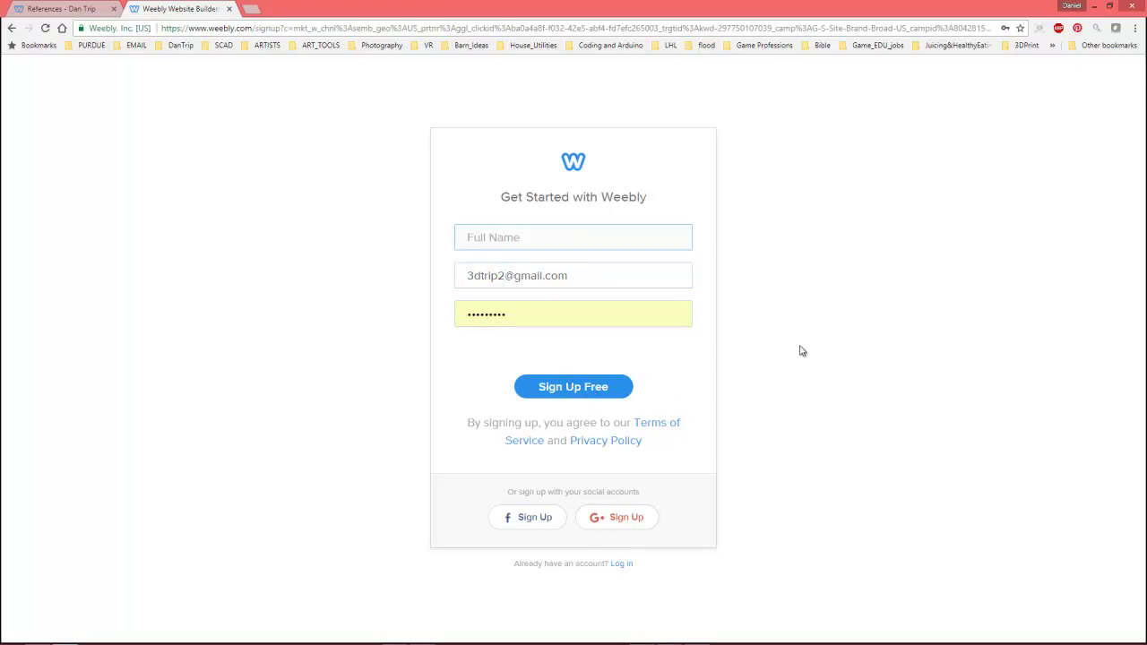
type("Daniel Triplett")
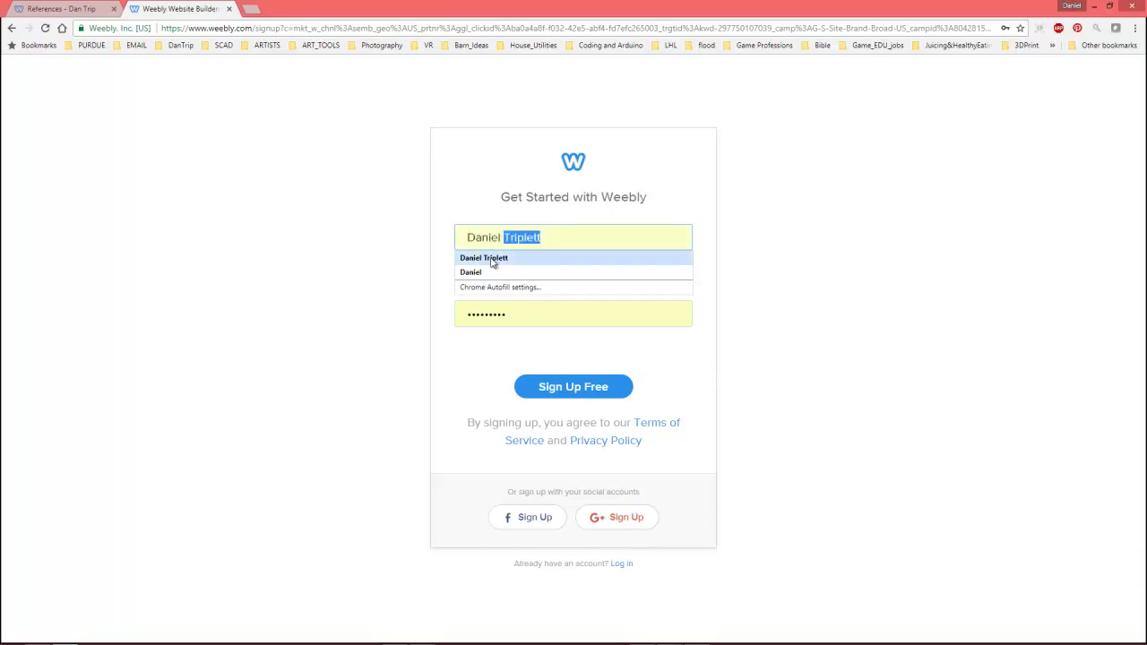
left_click(503, 258)
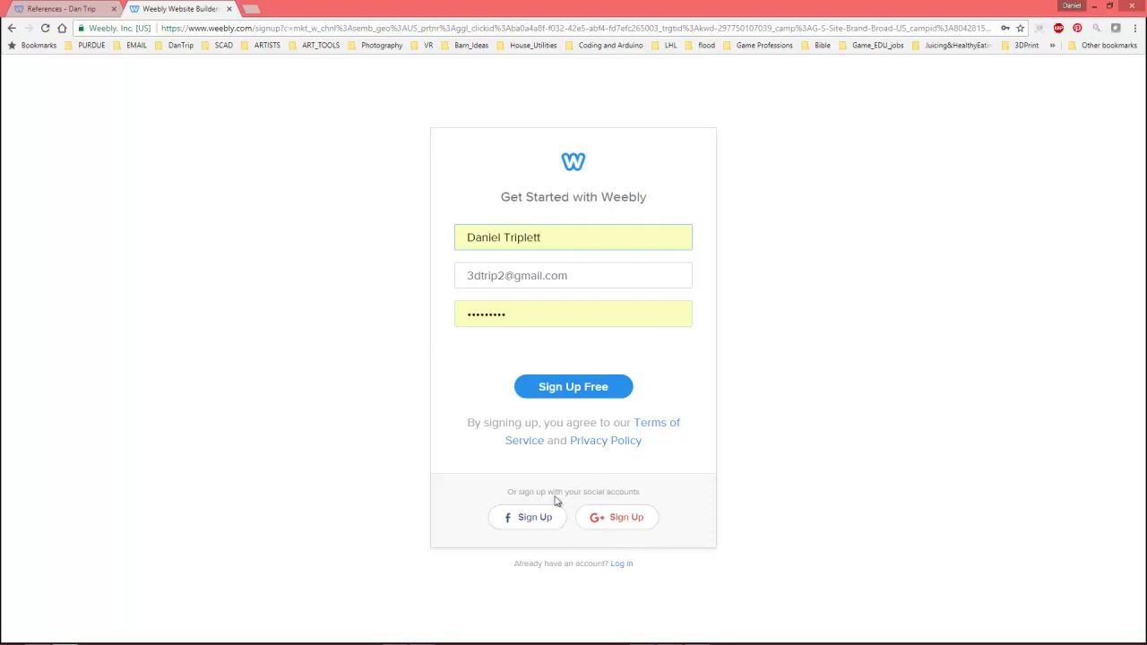
left_click(592, 391)
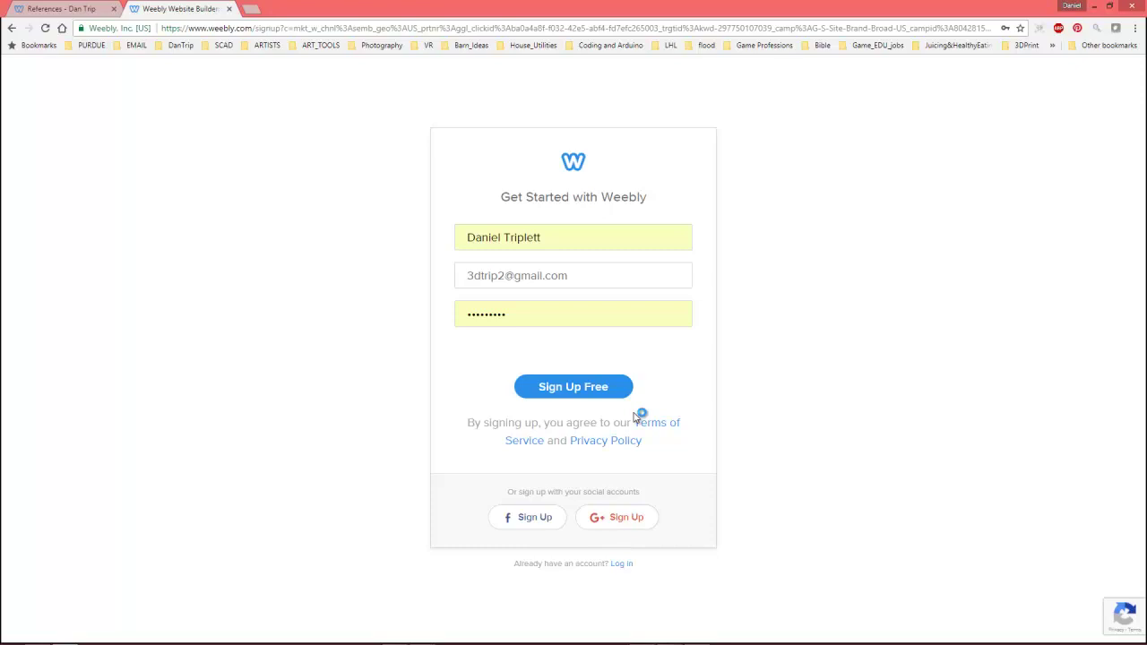
left_click(607, 392)
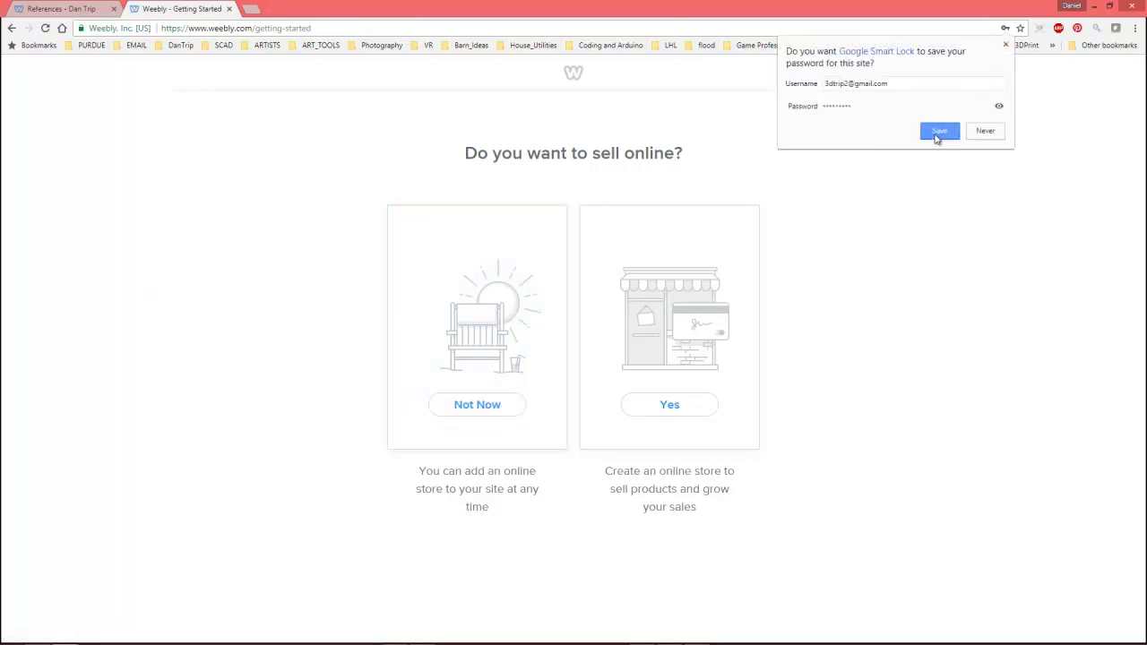
- Save the login password, then answer Not Now to selling online
left_click(955, 133)
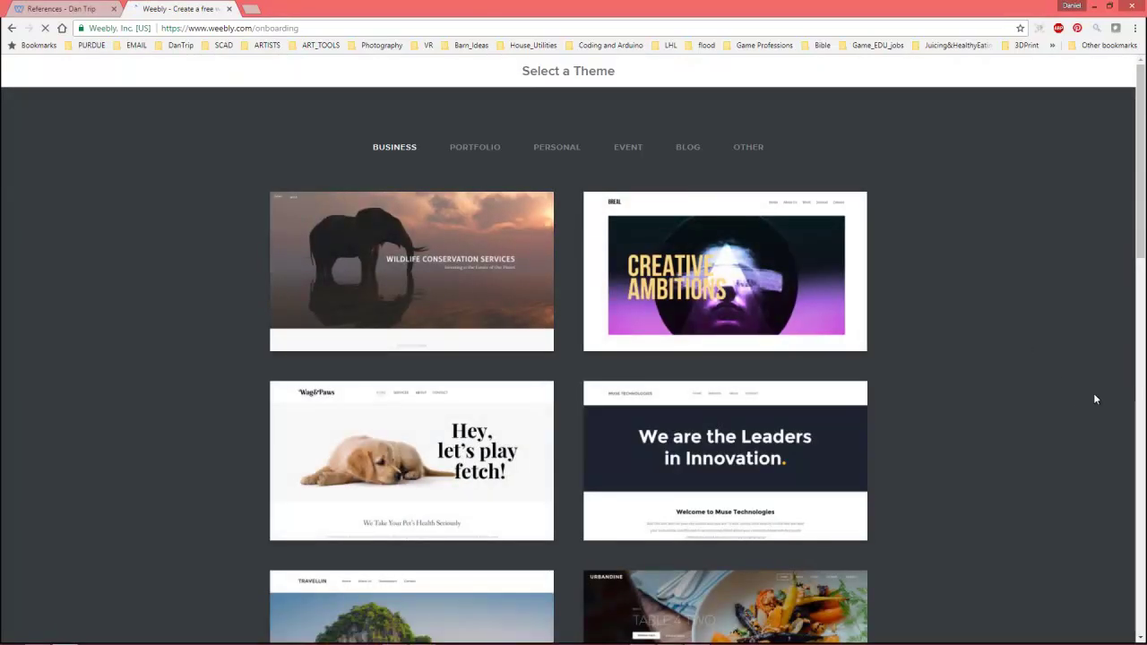
scroll(1051, 484, "down", 5)
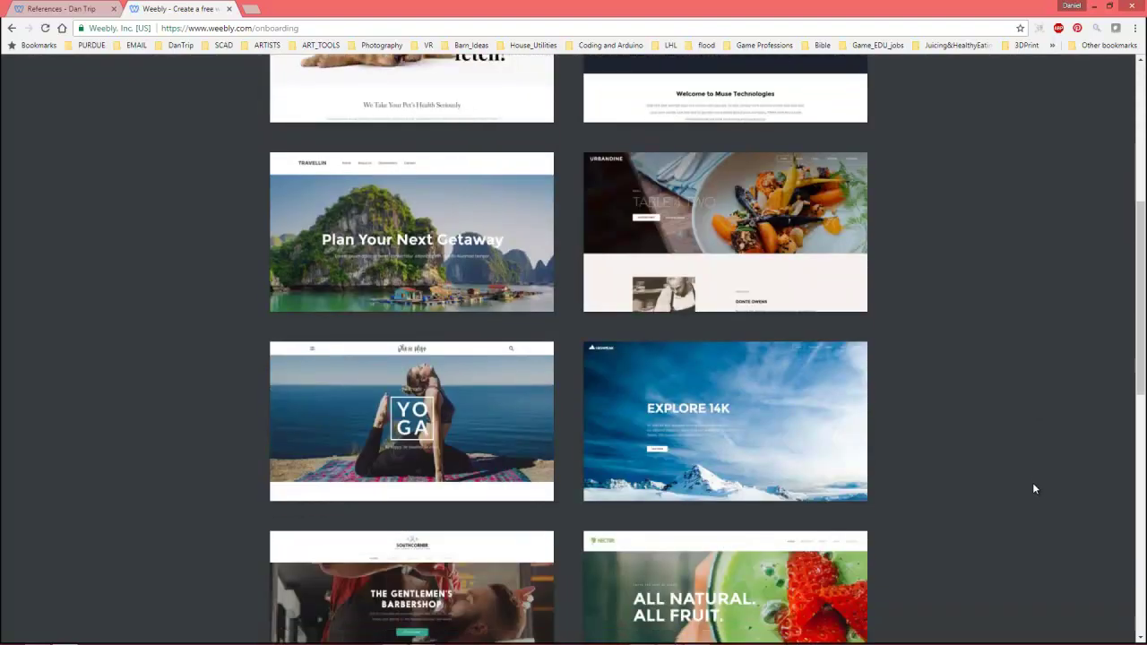
scroll(1033, 488, "down", 3)
scroll(1033, 488, "down", 3)
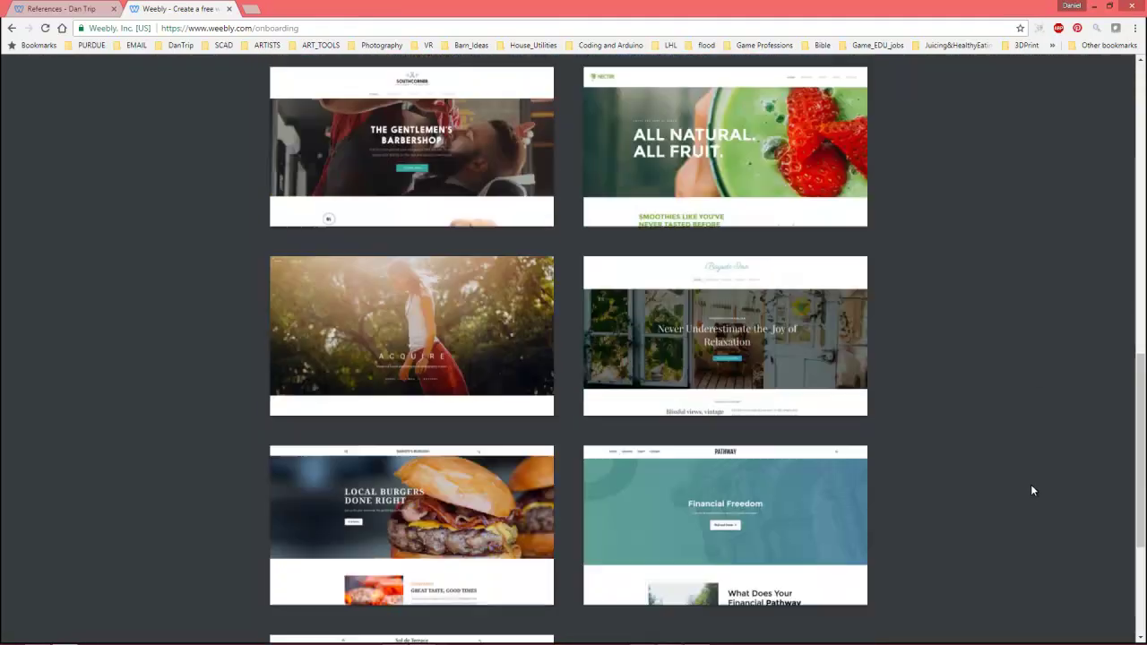
scroll(1033, 484, "up", 4)
scroll(1034, 483, "up", 8)
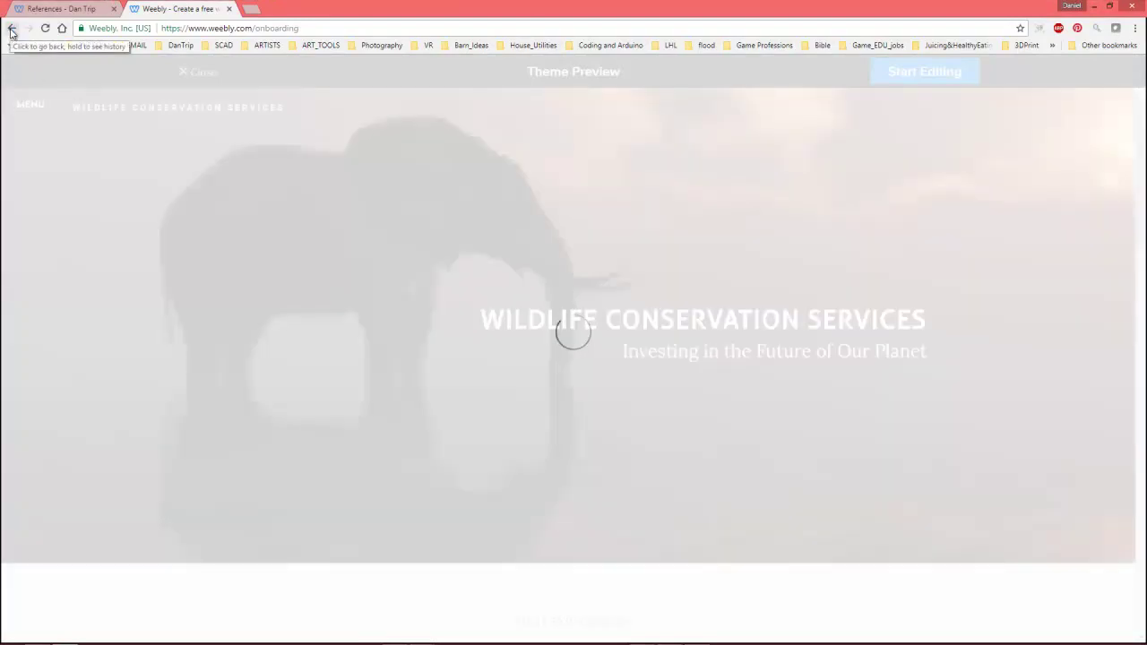
left_click(12, 29)
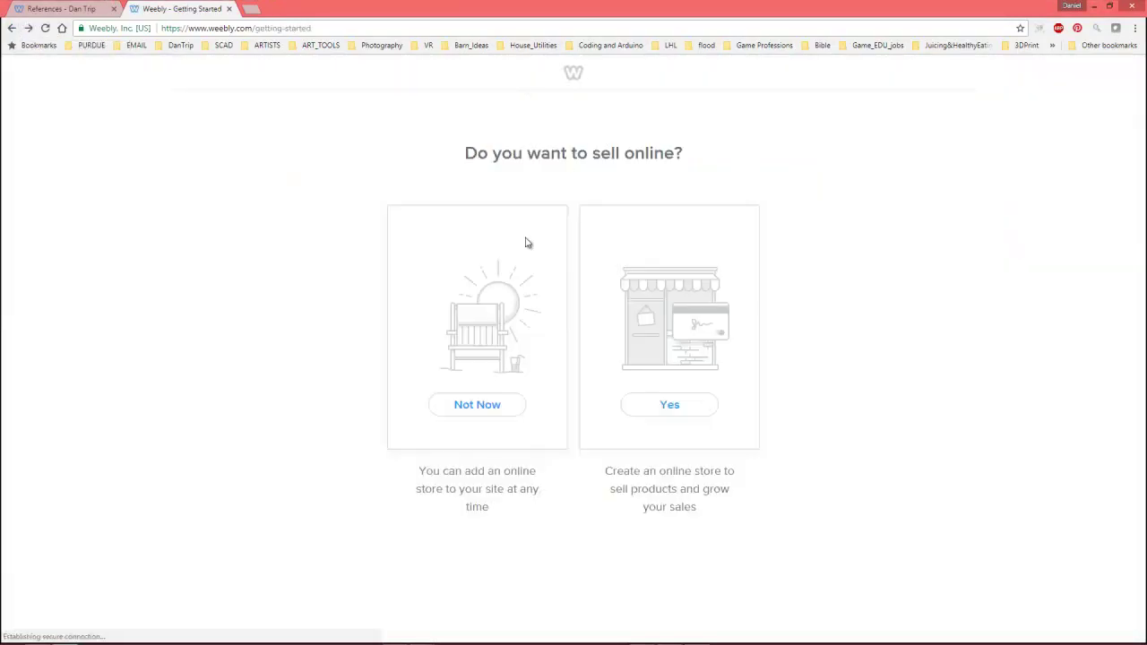
left_click(477, 406)
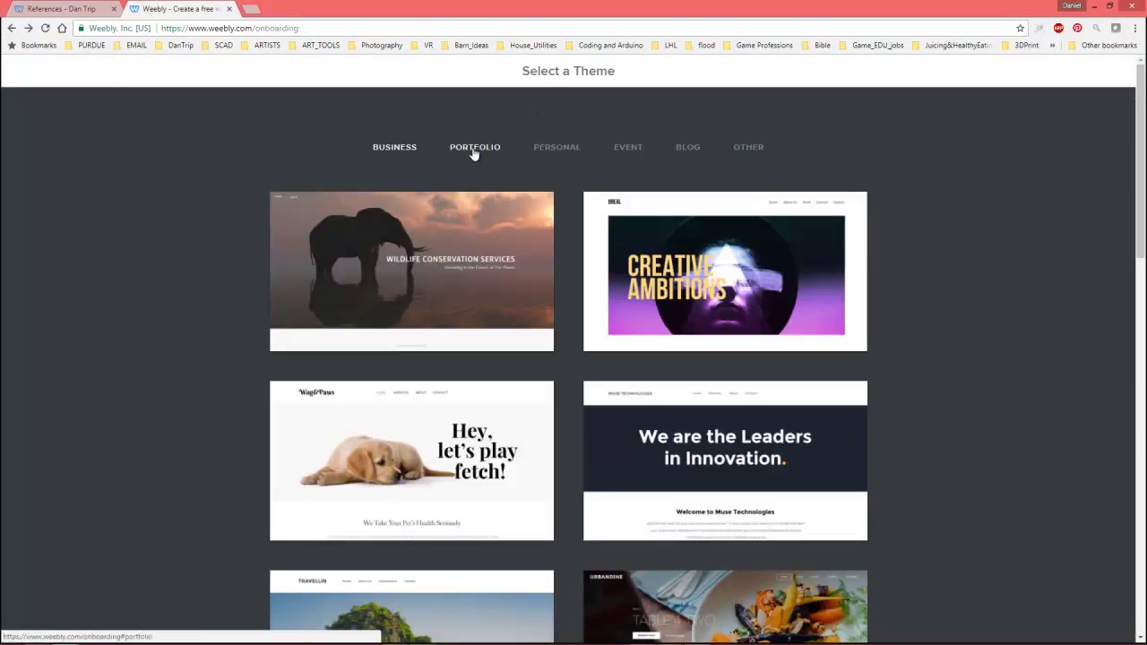
- Switch to the Portfolio themes and browse them for the Modus Operandi theme
left_click(474, 153)
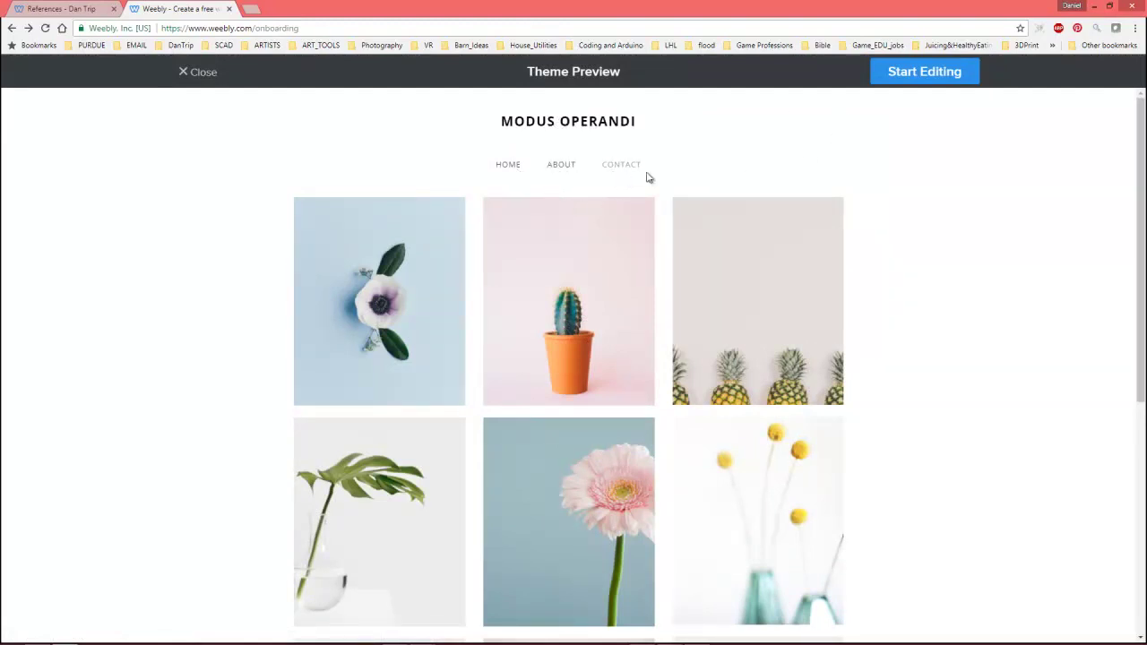
scroll(912, 277, "down", 1)
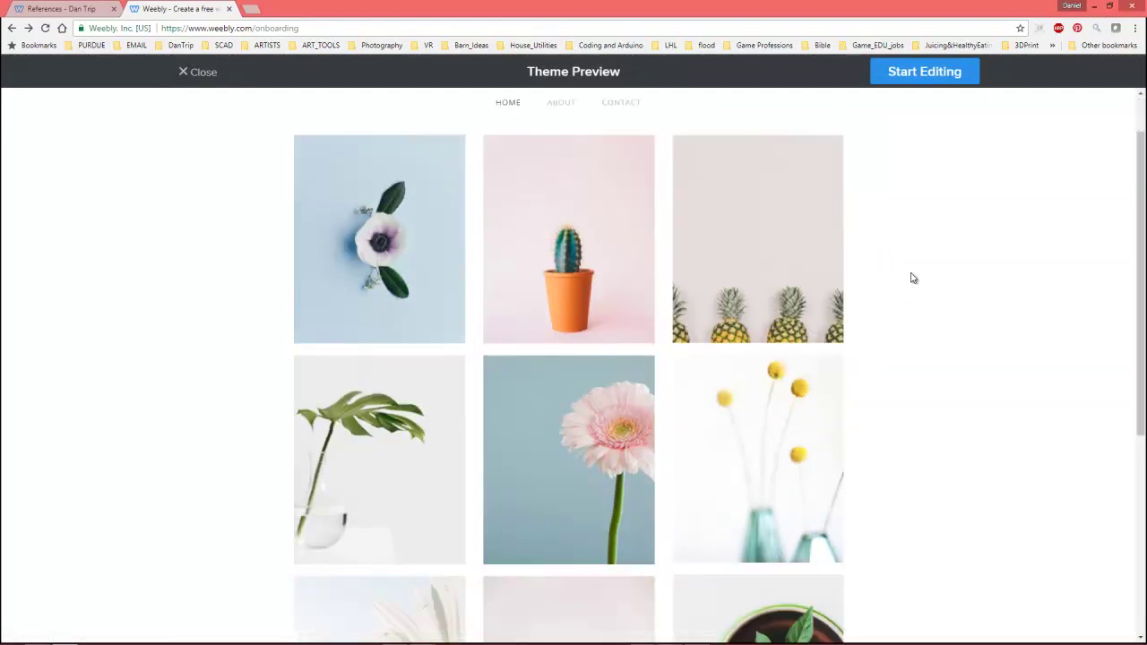
scroll(910, 273, "down", 4)
scroll(935, 416, "up", 4)
scroll(935, 416, "up", 1)
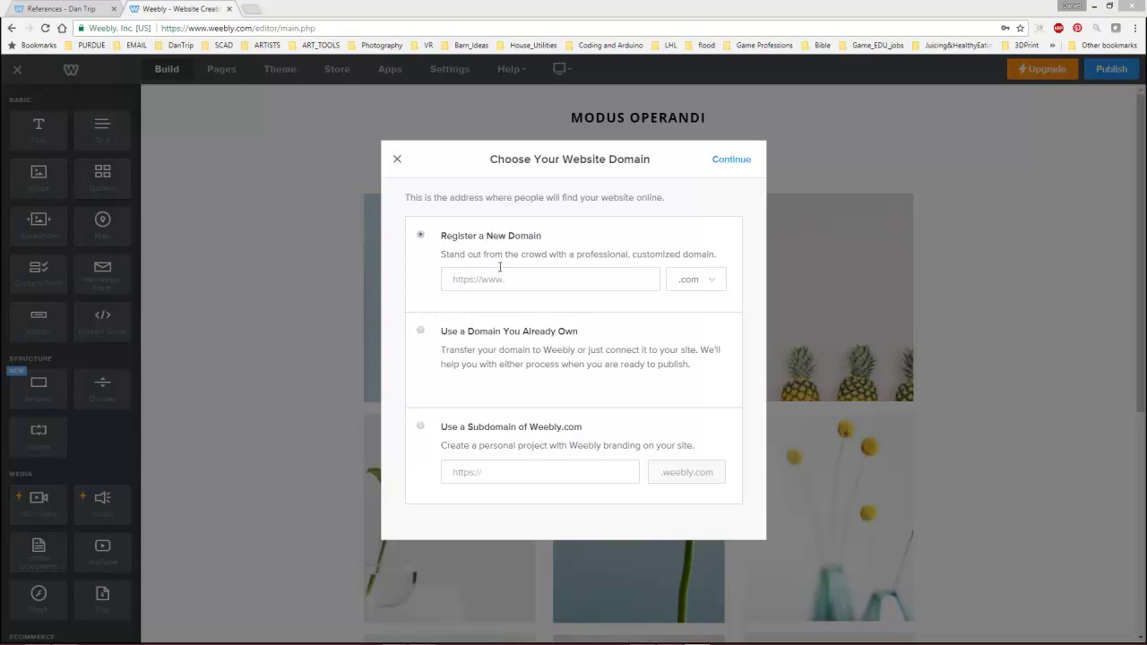
- Choose a free Weebly.com subdomain named 'trip2' and continue to the editor
left_click(554, 272)
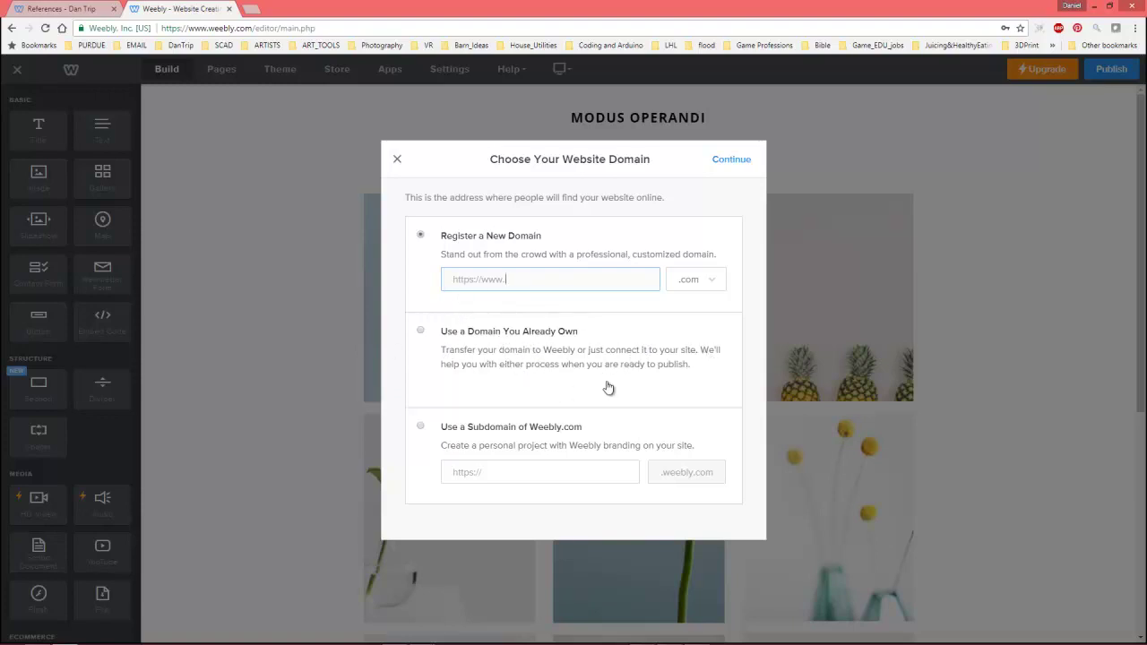
left_click(508, 472)
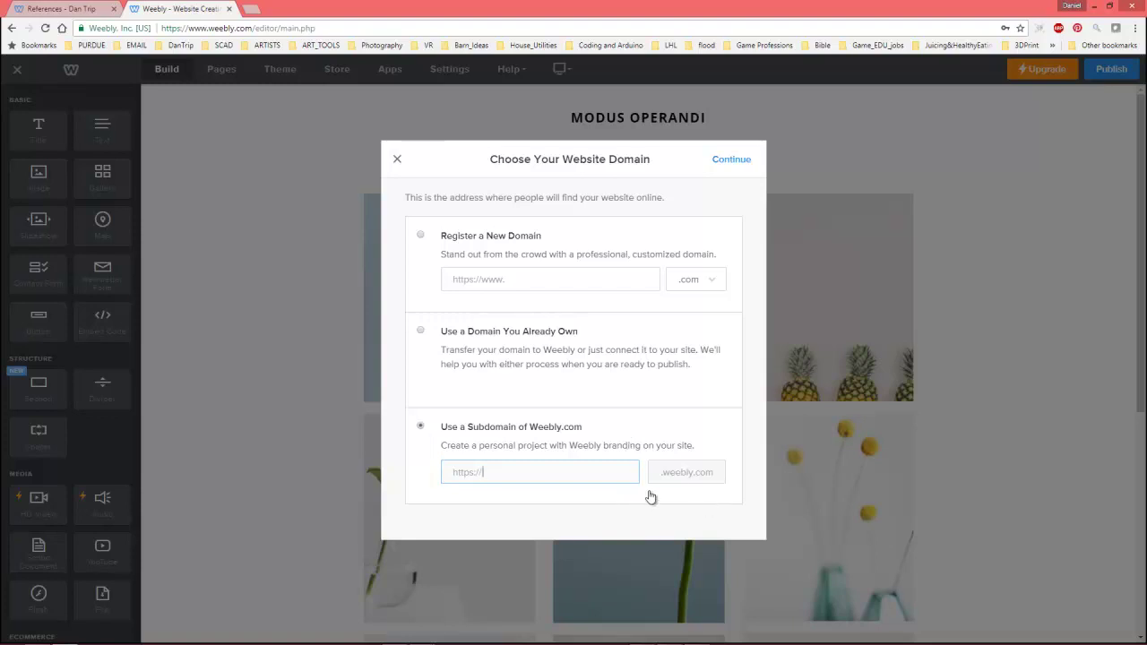
type("trip2")
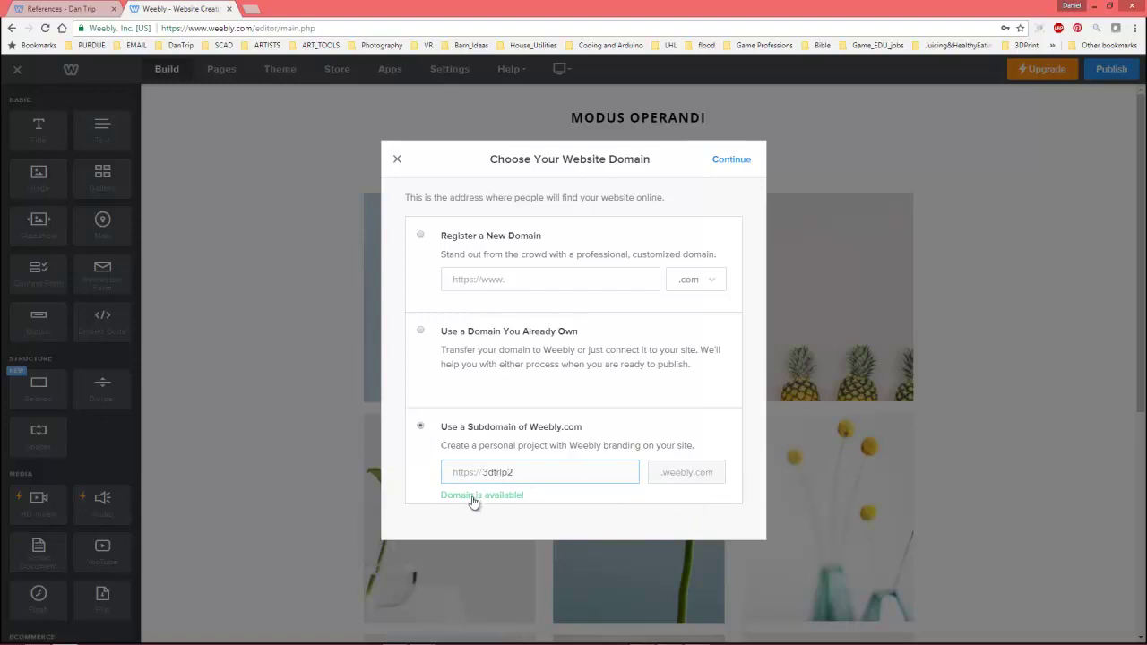
left_click(731, 160)
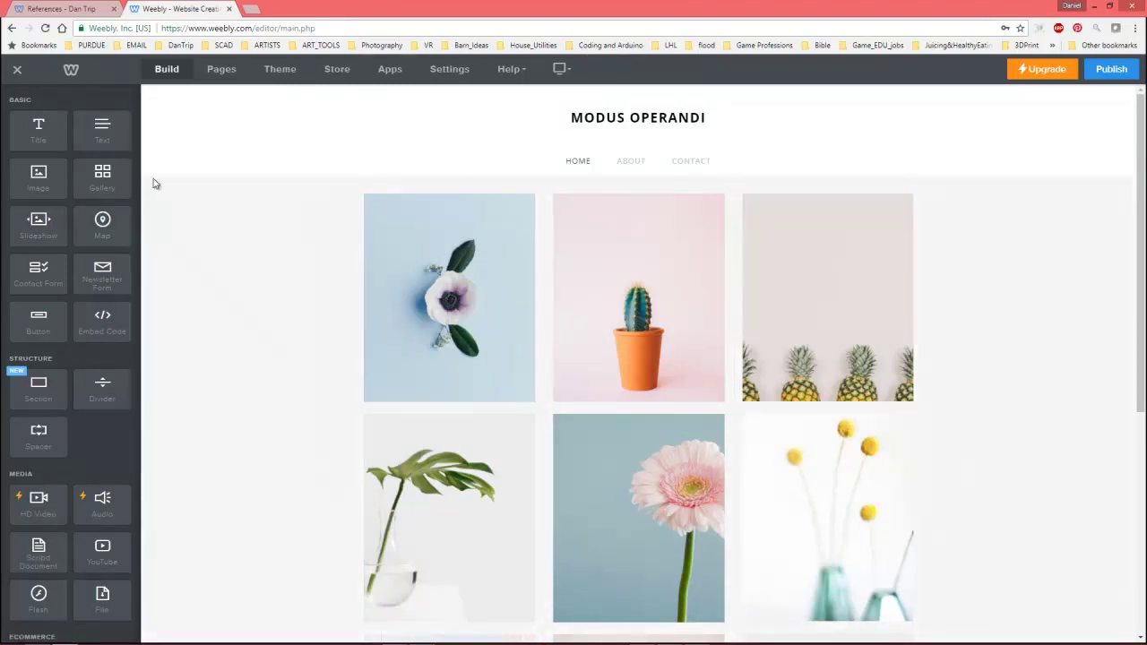
- Add a new standard page named CGT_116
left_click(224, 71)
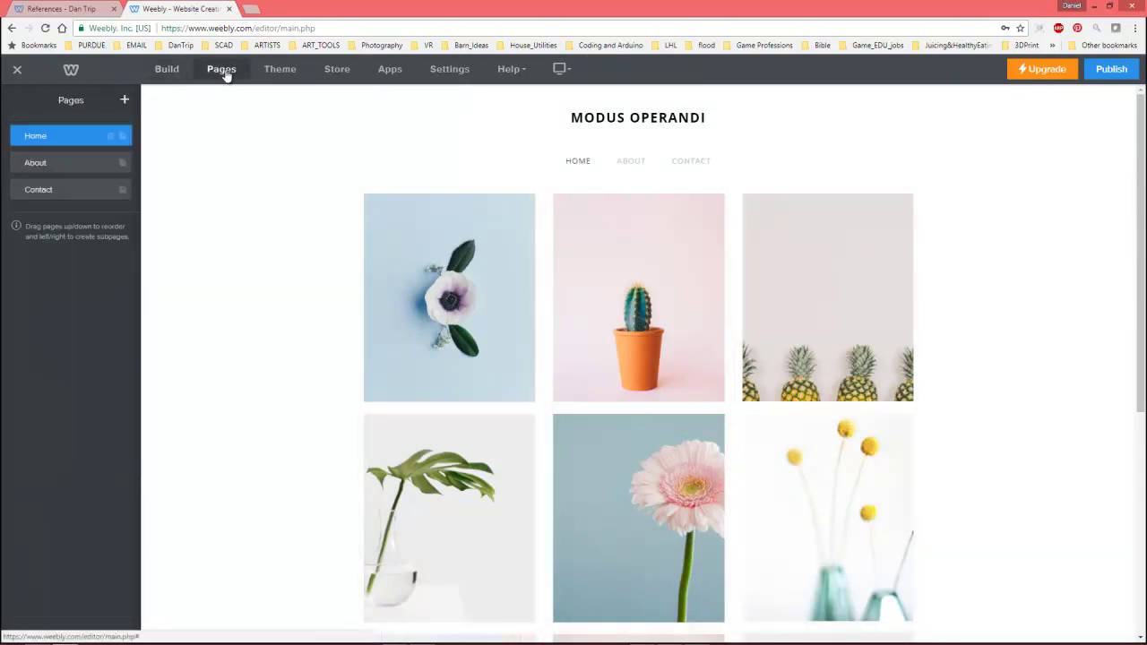
left_click(124, 101)
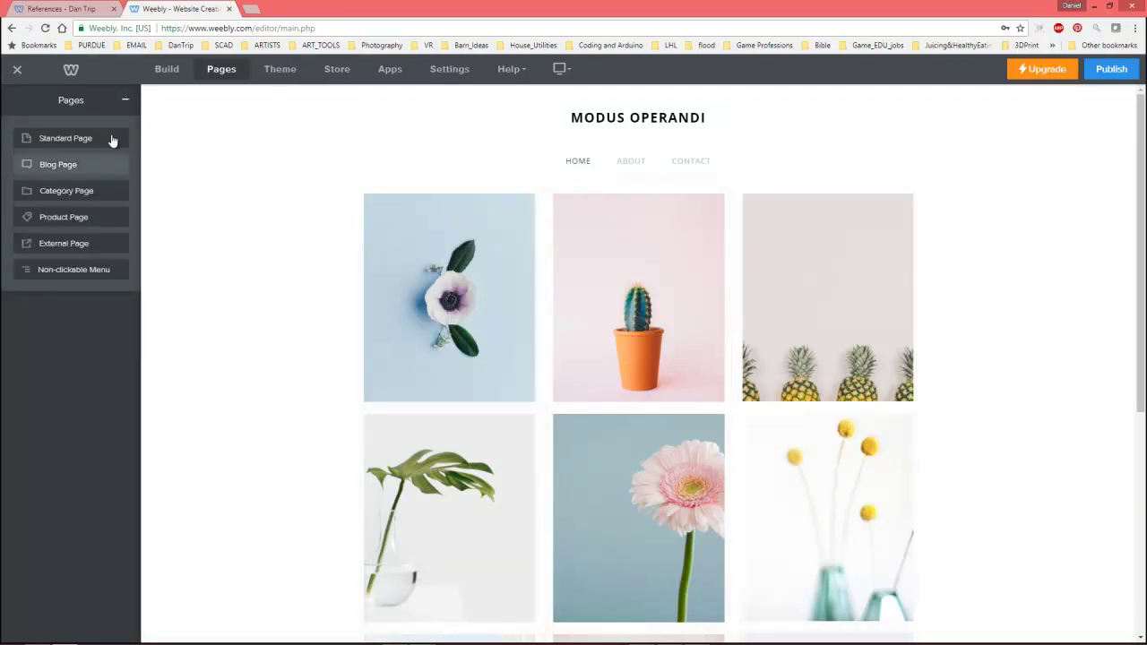
left_click(52, 140)
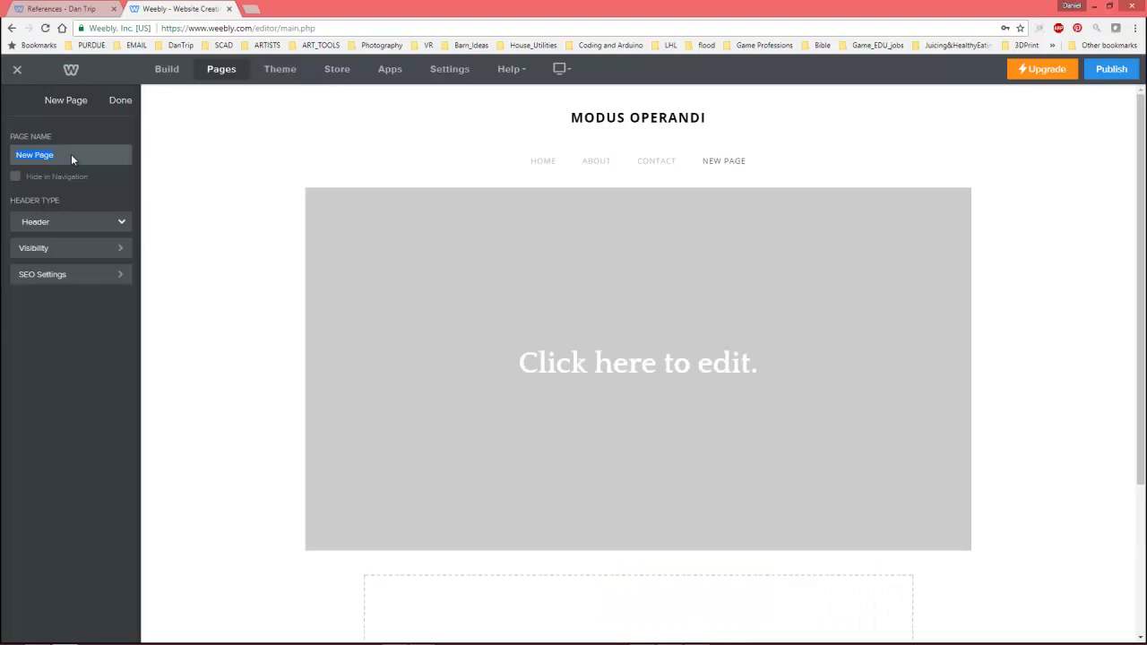
type("CGT_116")
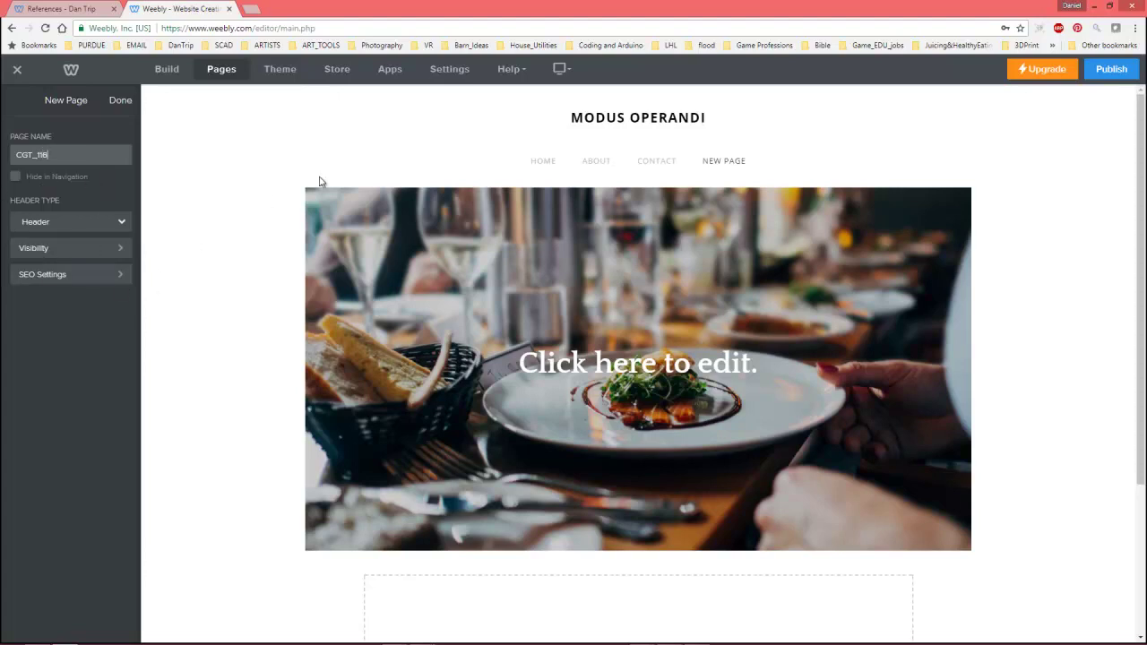
- Publish the site to its free Weebly subdomain
left_click(1111, 71)
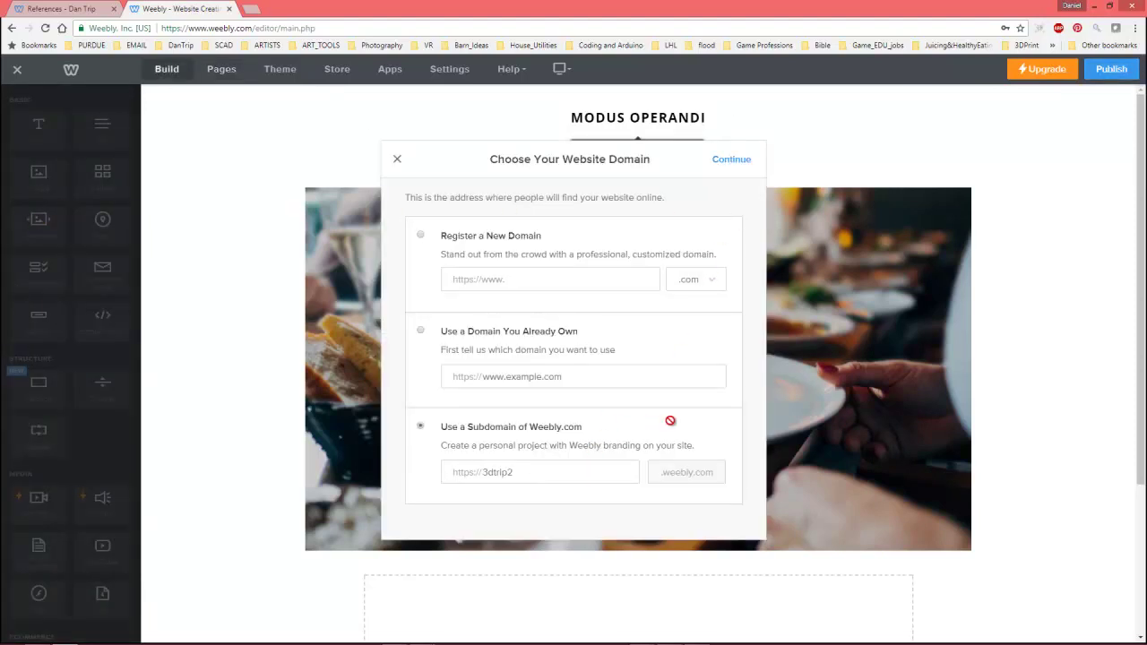
left_click(740, 162)
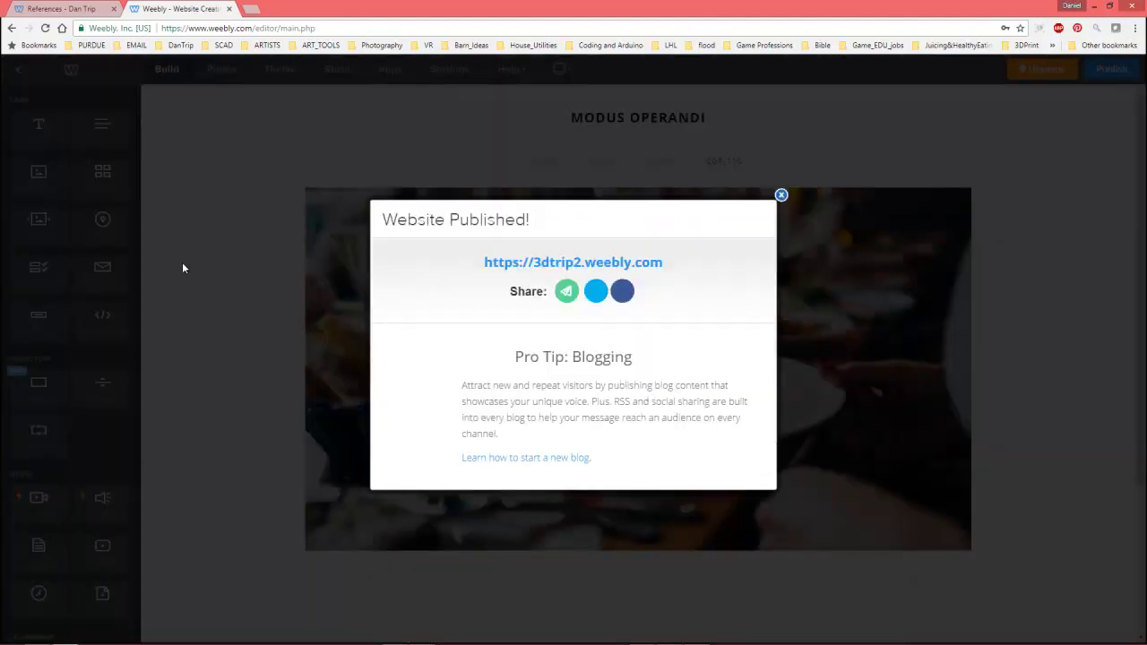
left_click(781, 196)
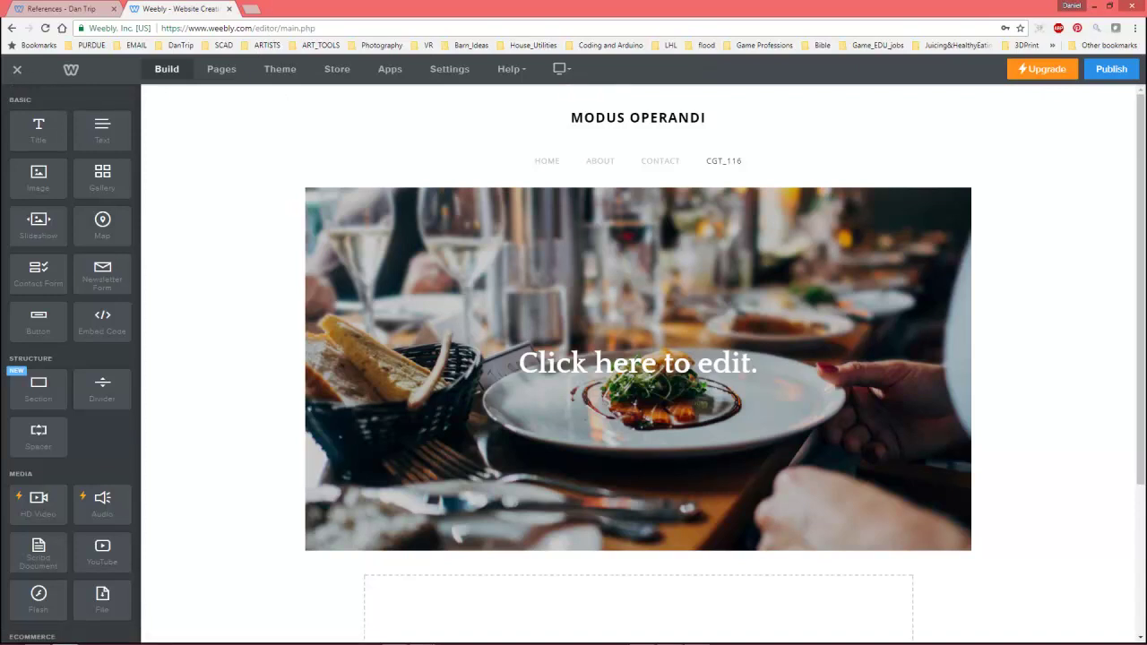
- Open the live site from the General settings address in a new tab, then return to the editor
left_click(221, 69)
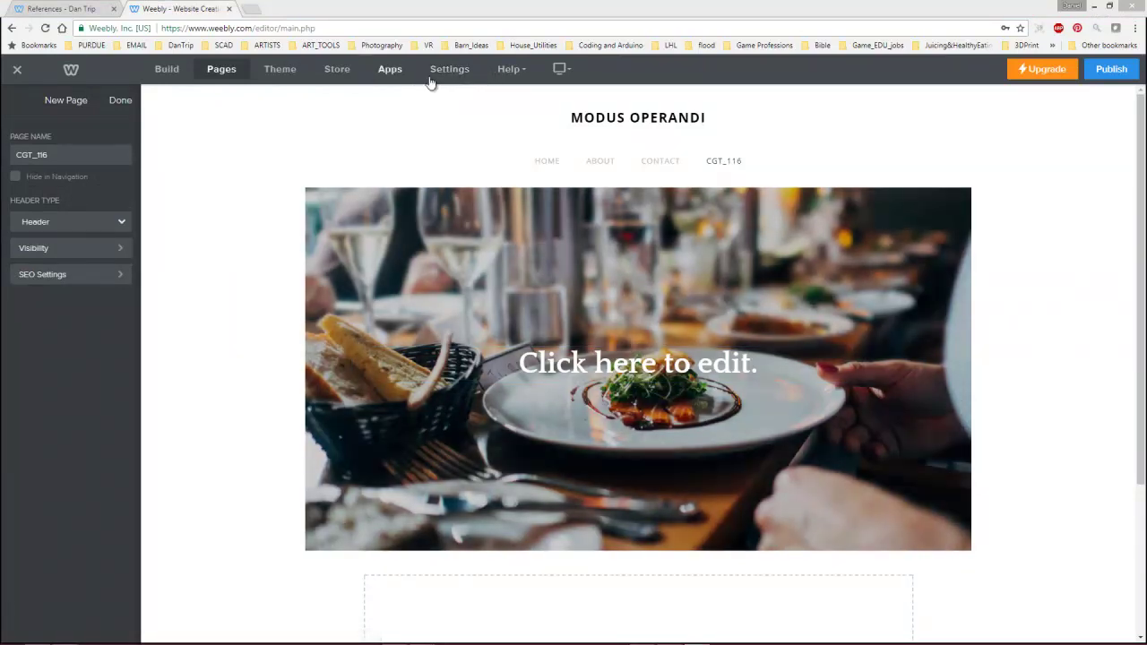
left_click(451, 73)
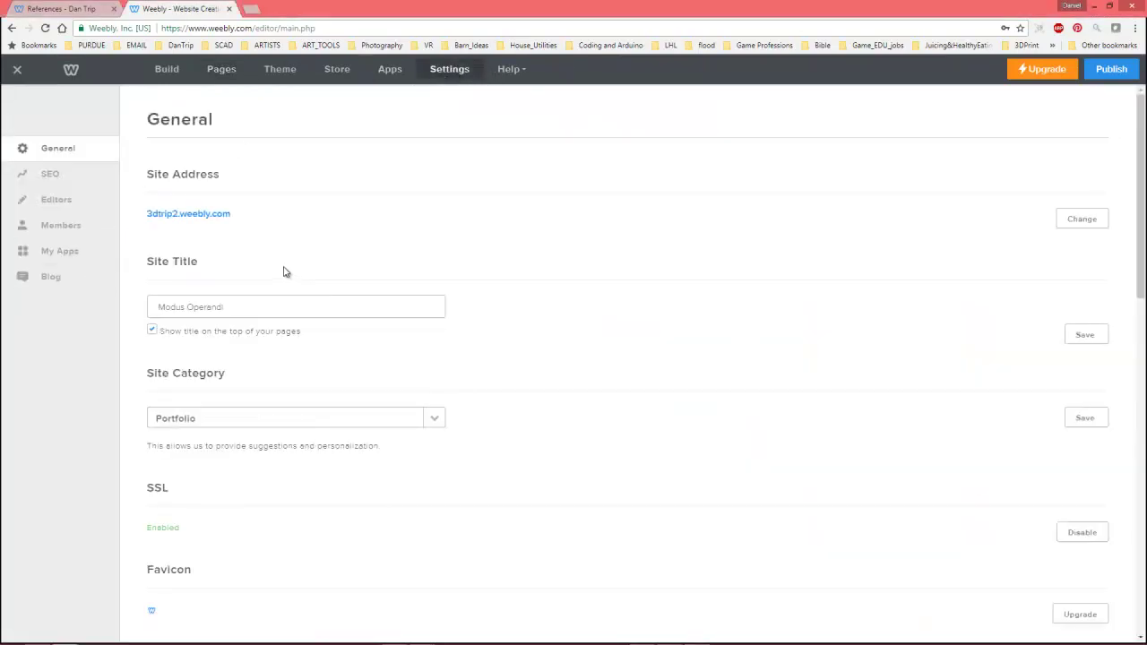
right_click(197, 217)
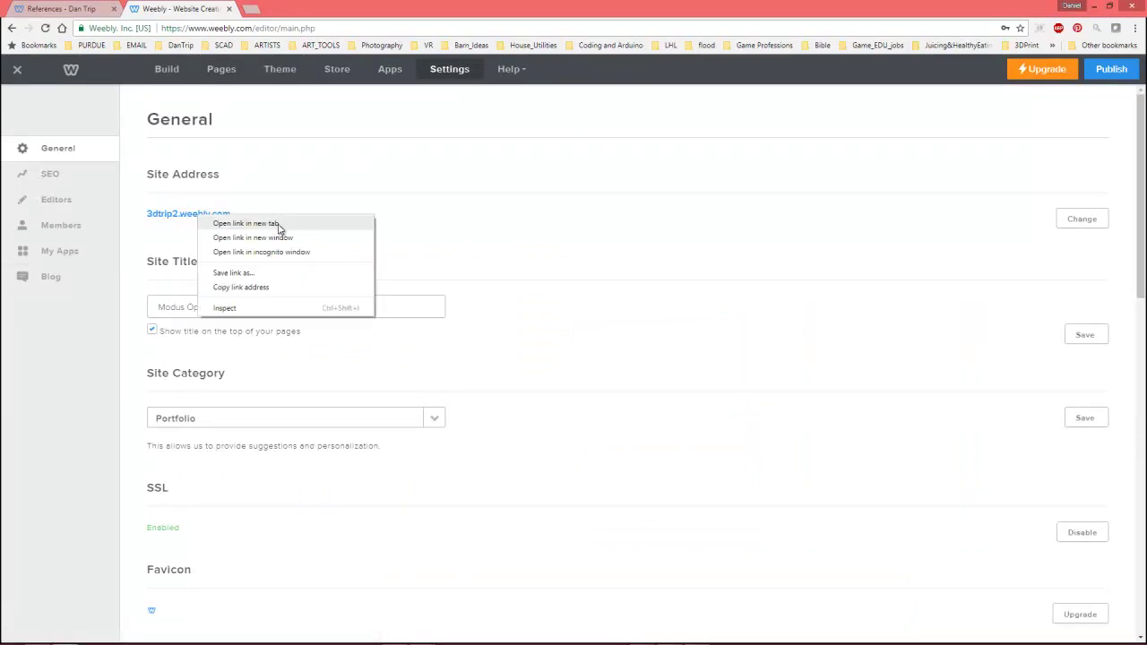
left_click(246, 223)
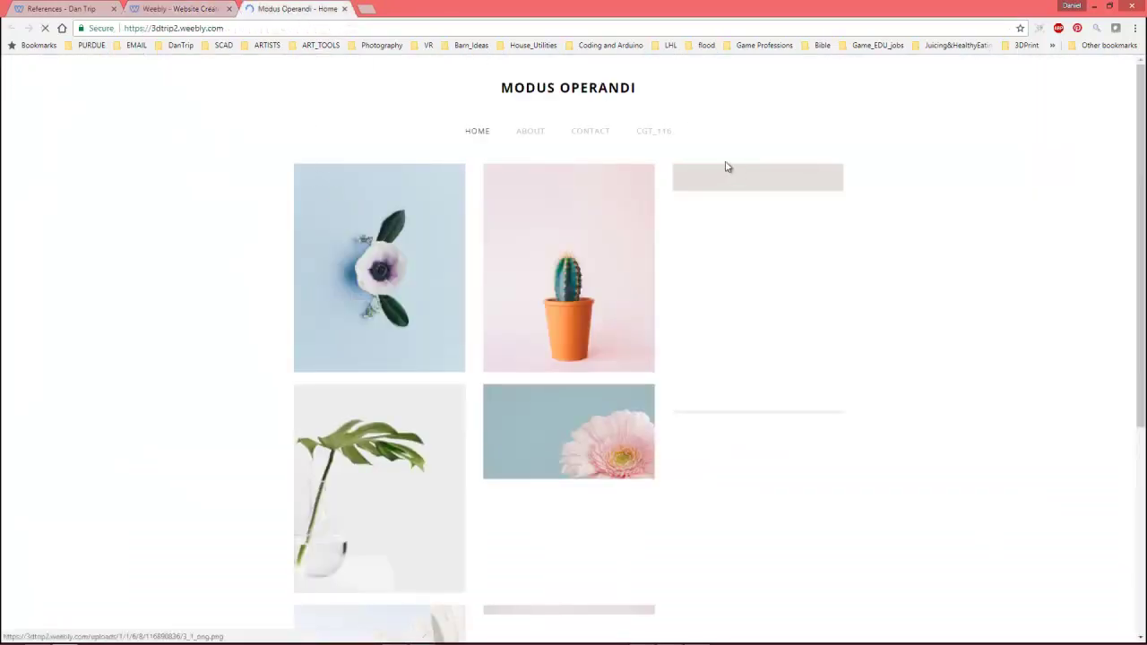
left_click(233, 29)
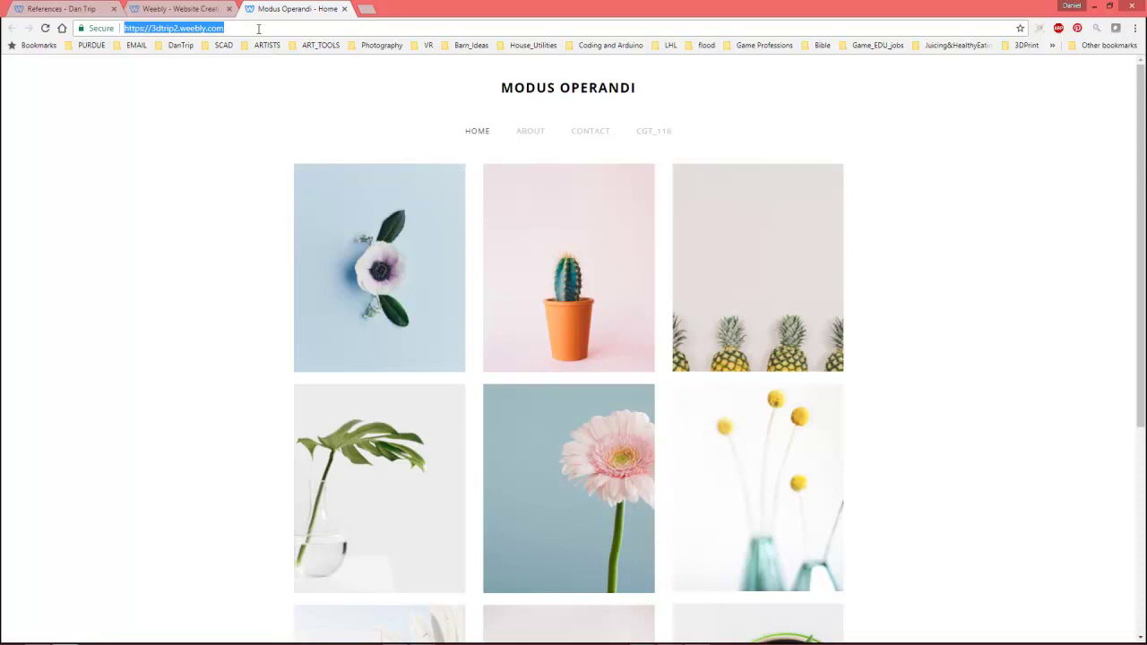
left_click(175, 11)
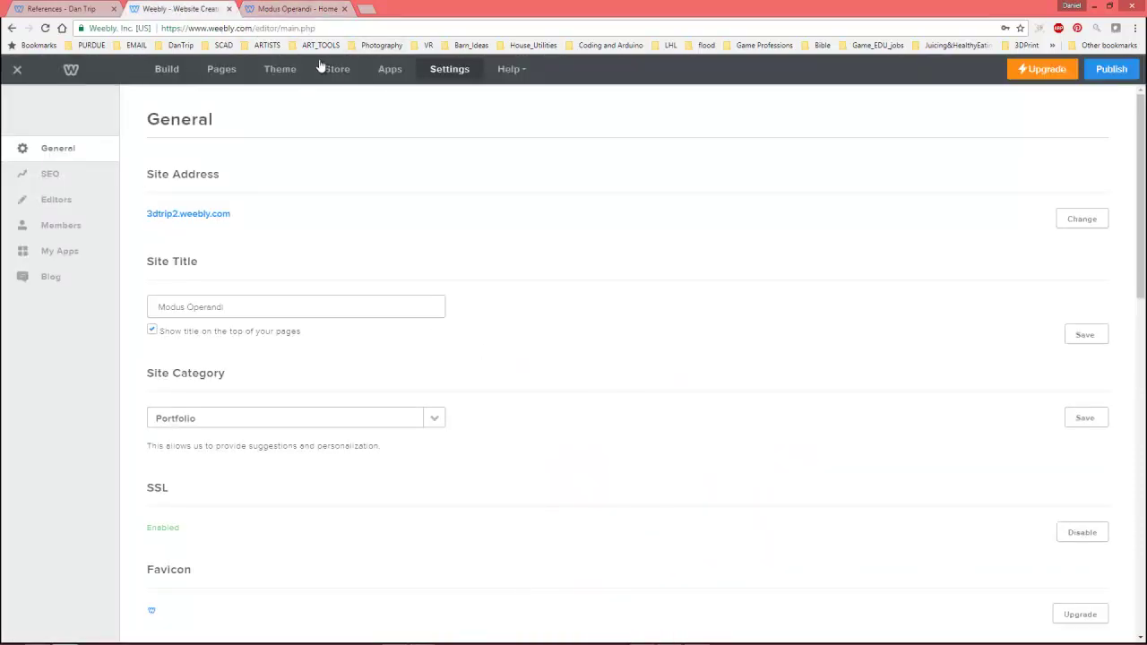
- Return to the CGT_116 page and select its photo header section
left_click(220, 72)
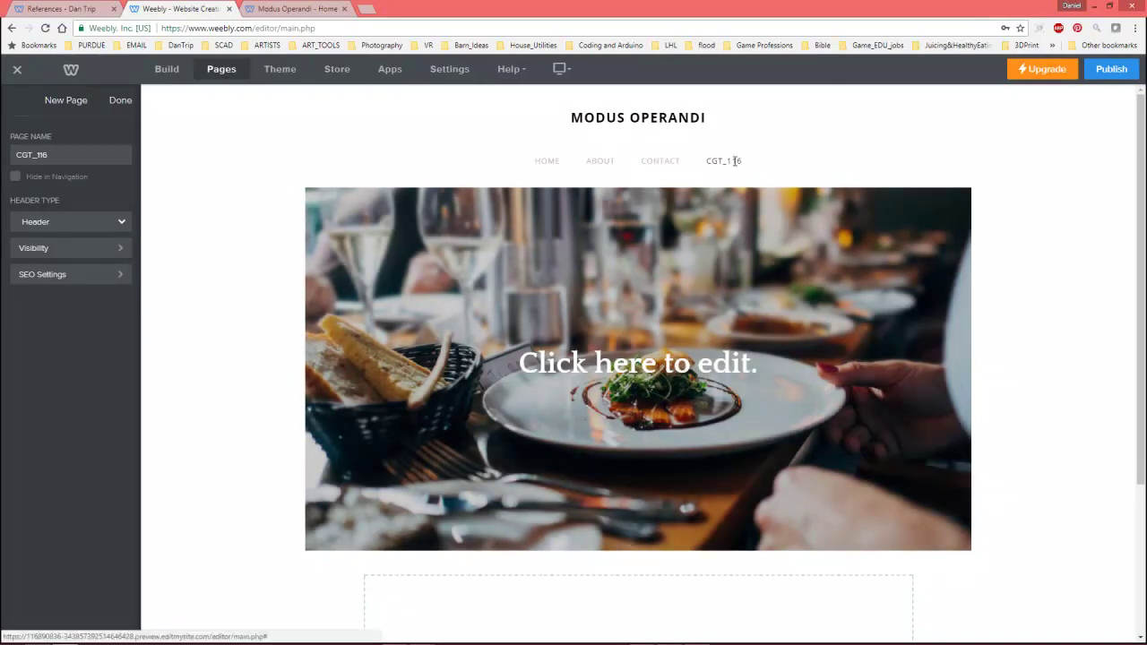
scroll(985, 355, "down", 2)
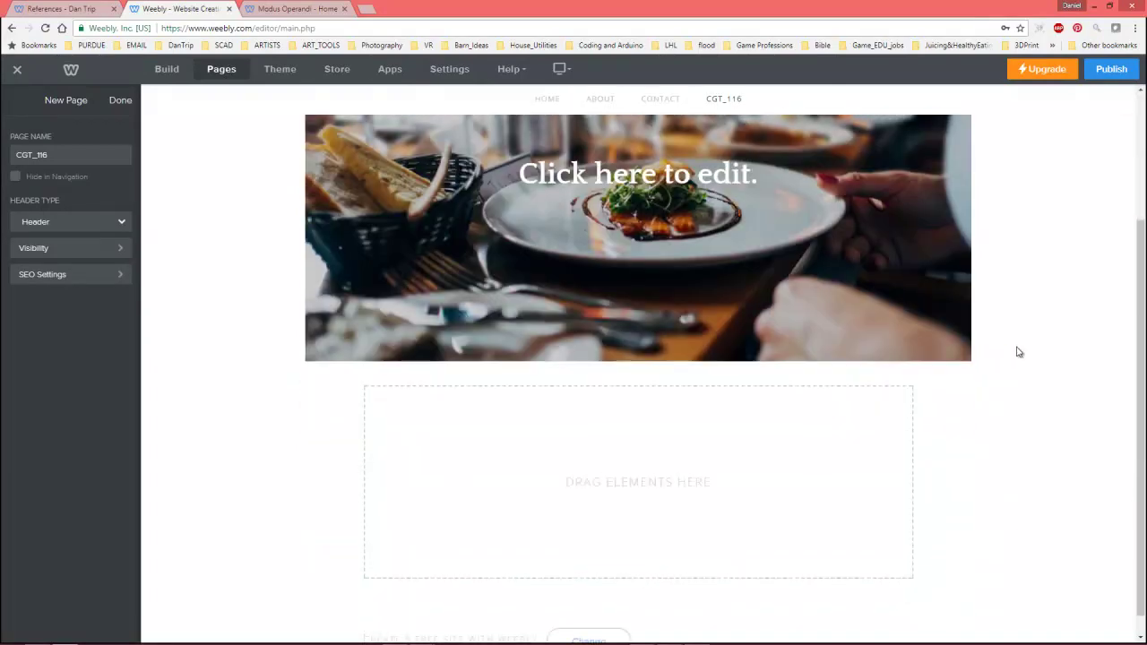
scroll(865, 420, "up", 2)
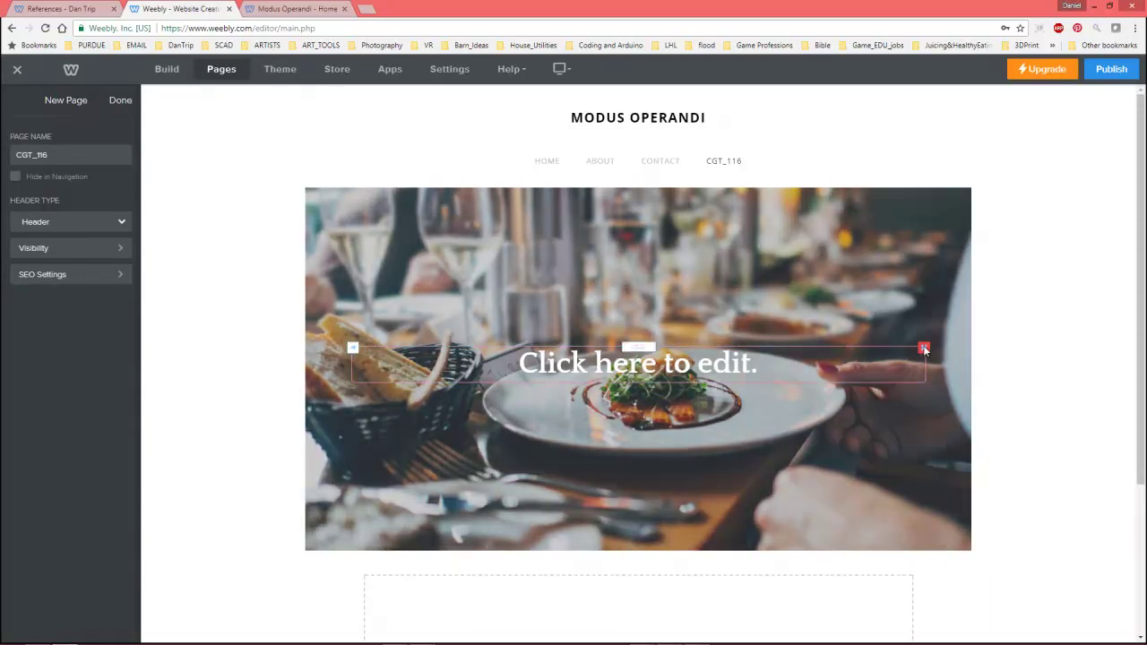
left_click(412, 361)
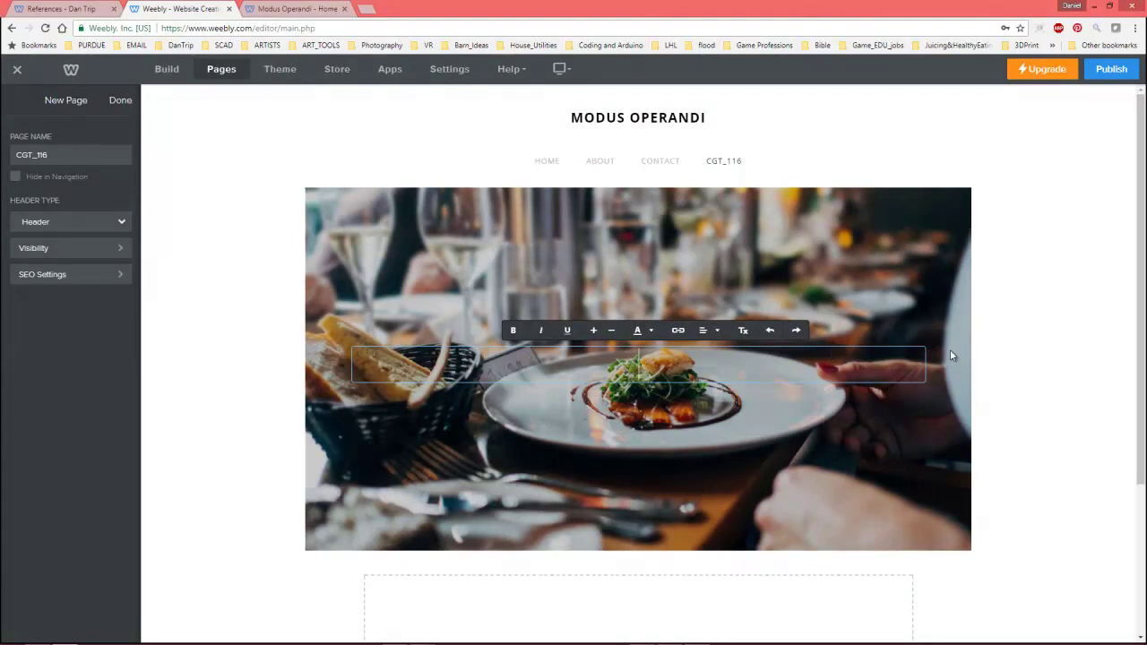
left_click(846, 235)
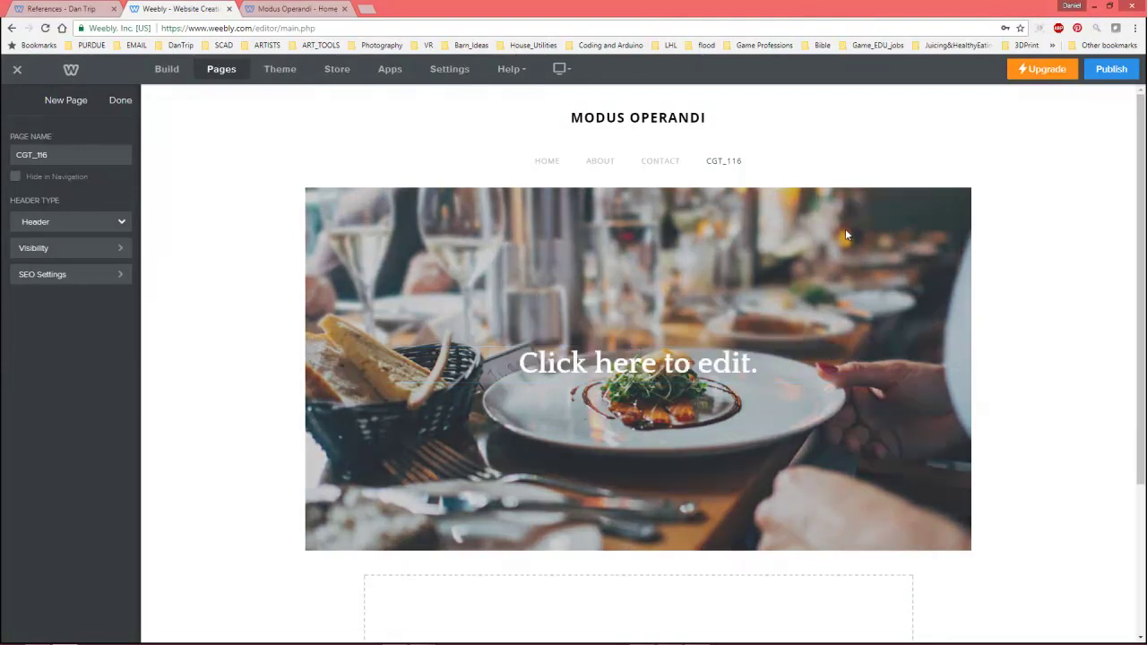
left_click(735, 235)
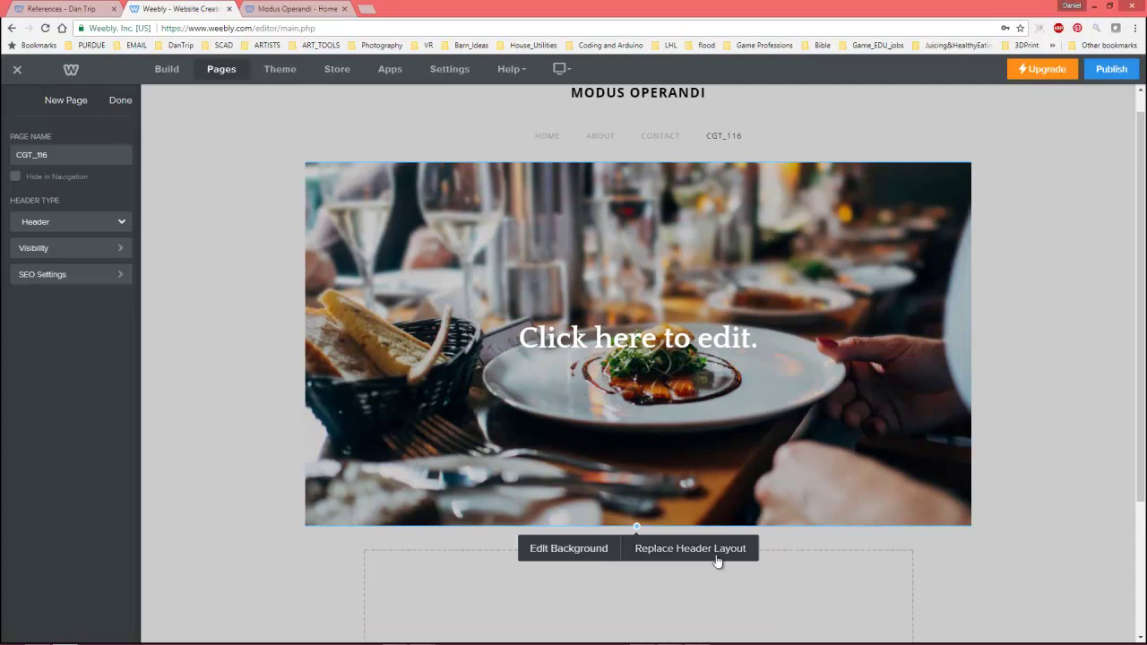
- Show the header's Image background settings, then switch to the References tab
left_click(559, 550)
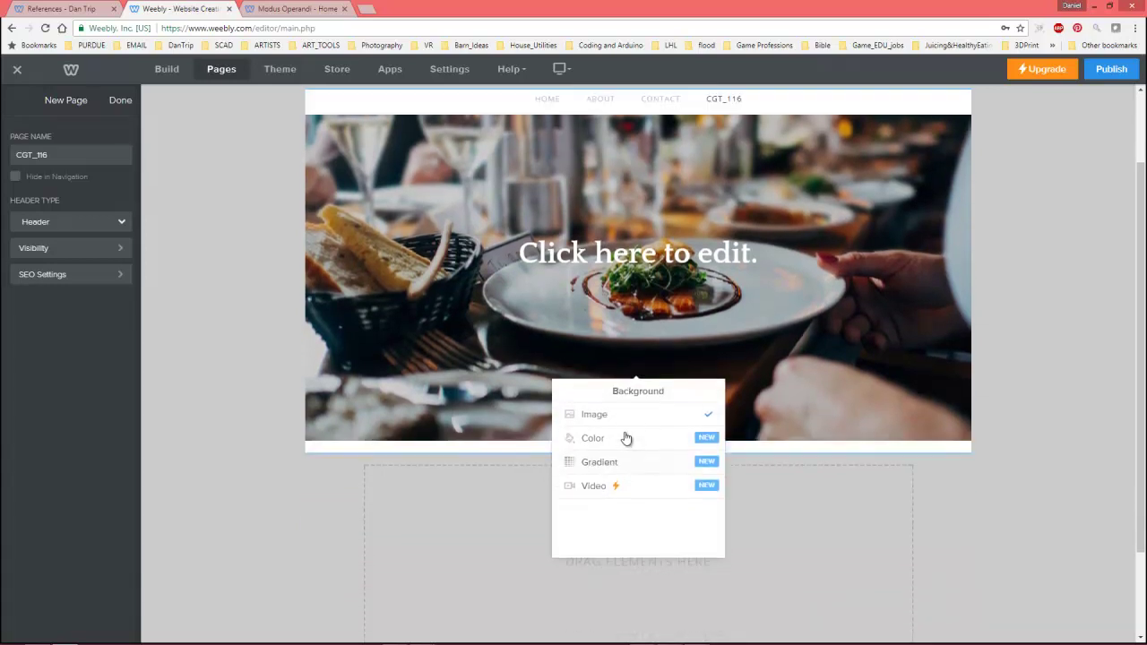
scroll(626, 437, "down", 1)
left_click(600, 313)
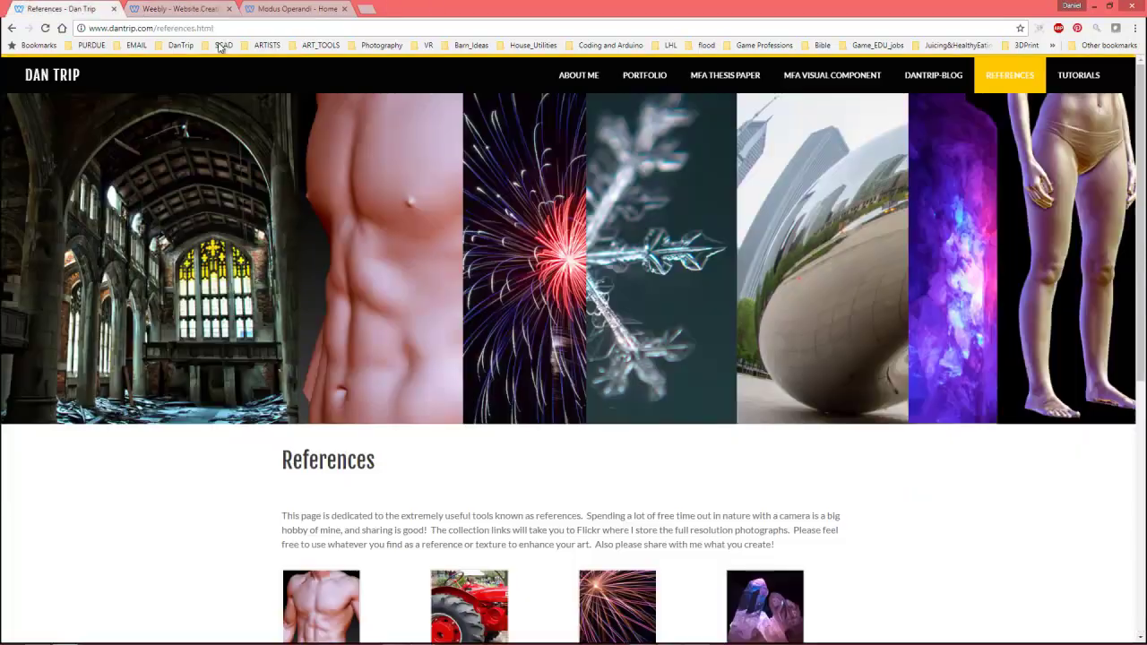
left_click(78, 9)
- Visit the portfolio site's About Me, MFA Thesis and MFA Visual Component pages
mouse_move(645, 75)
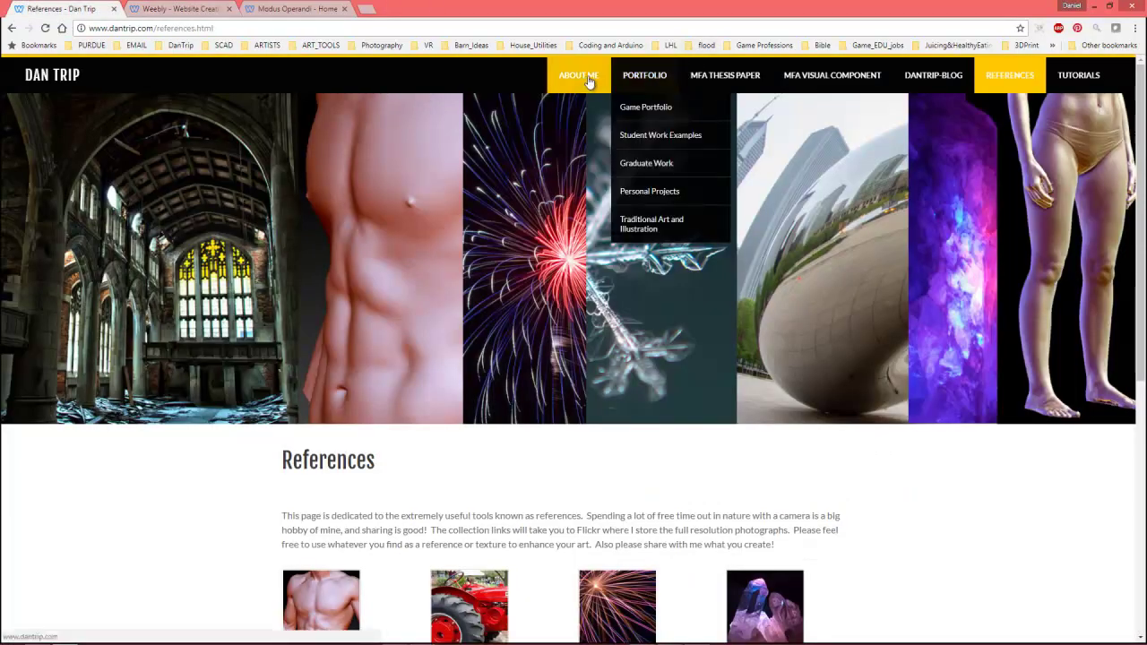
left_click(584, 77)
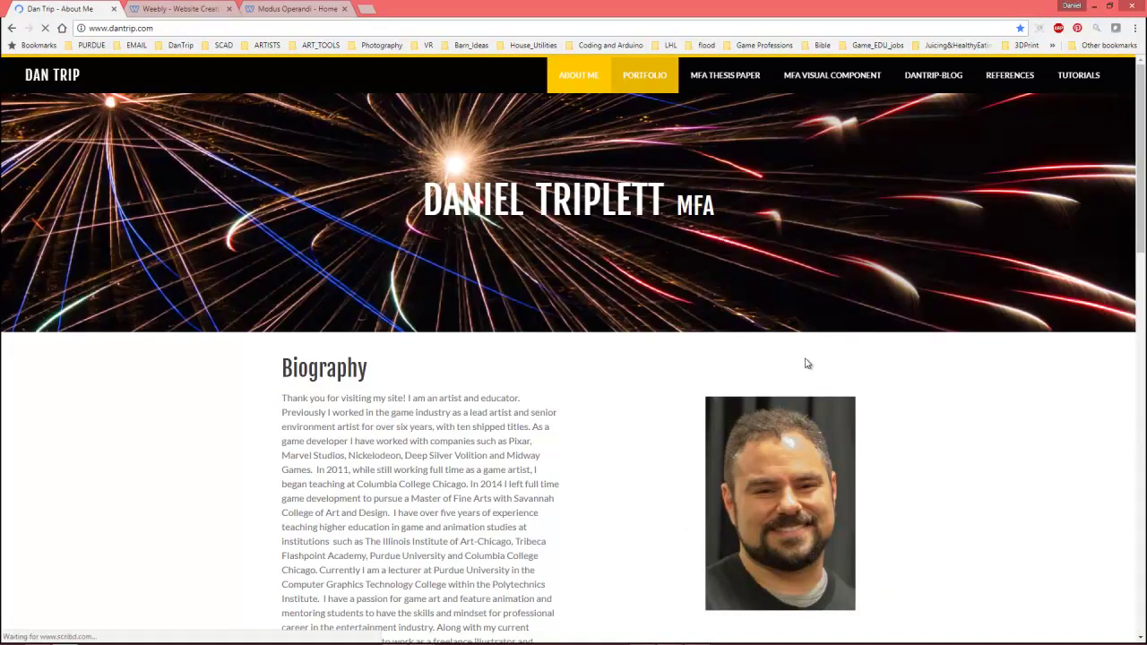
mouse_move(657, 78)
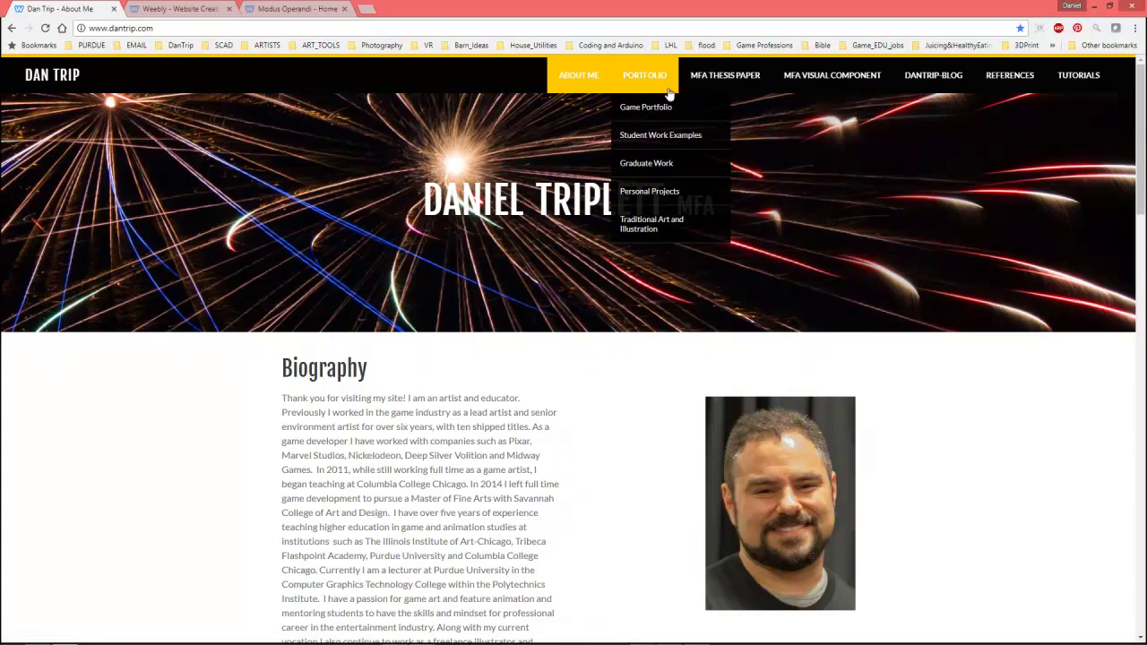
left_click(723, 75)
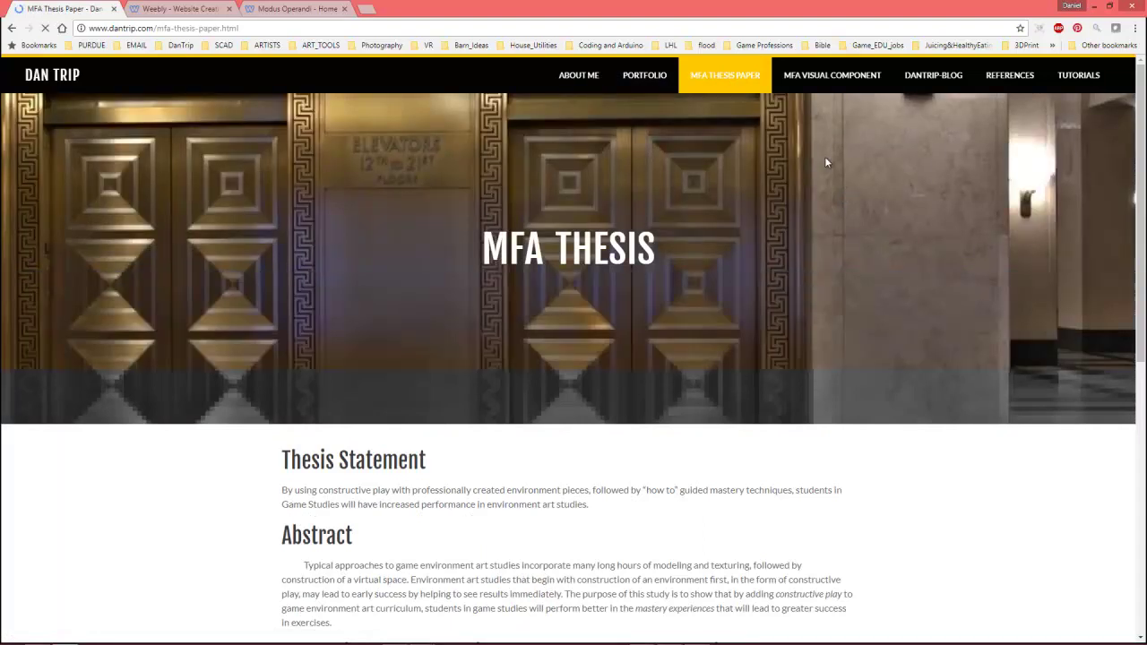
mouse_move(622, 72)
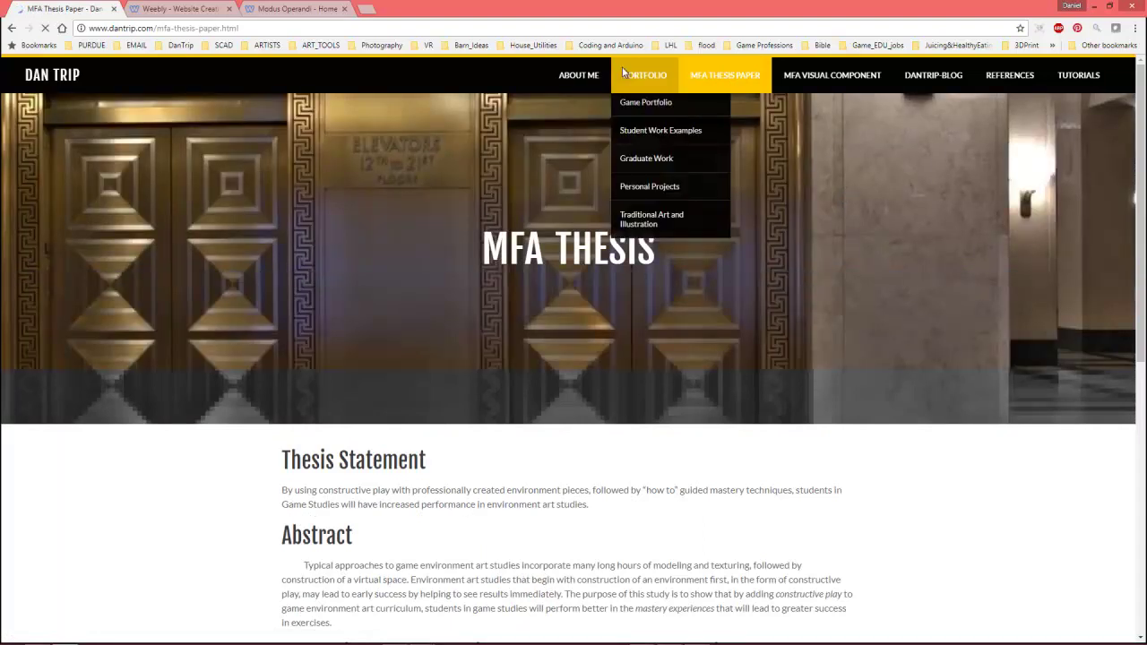
left_click(862, 84)
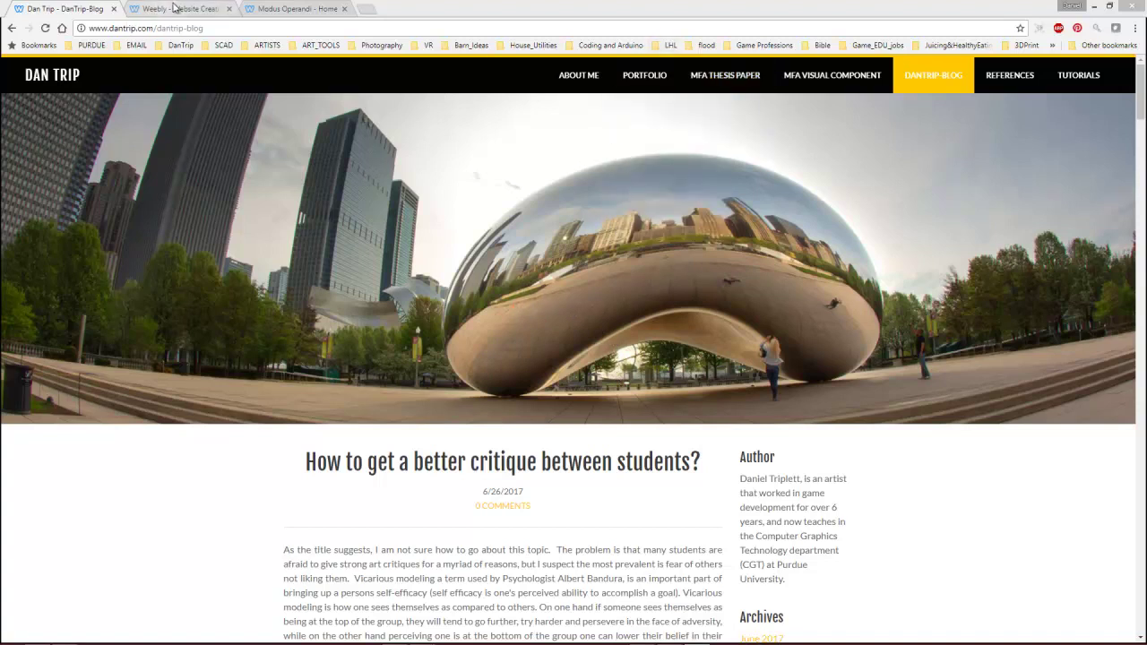
- Back in the site editor, start replacing the header photo with an upload from the computer
left_click(177, 10)
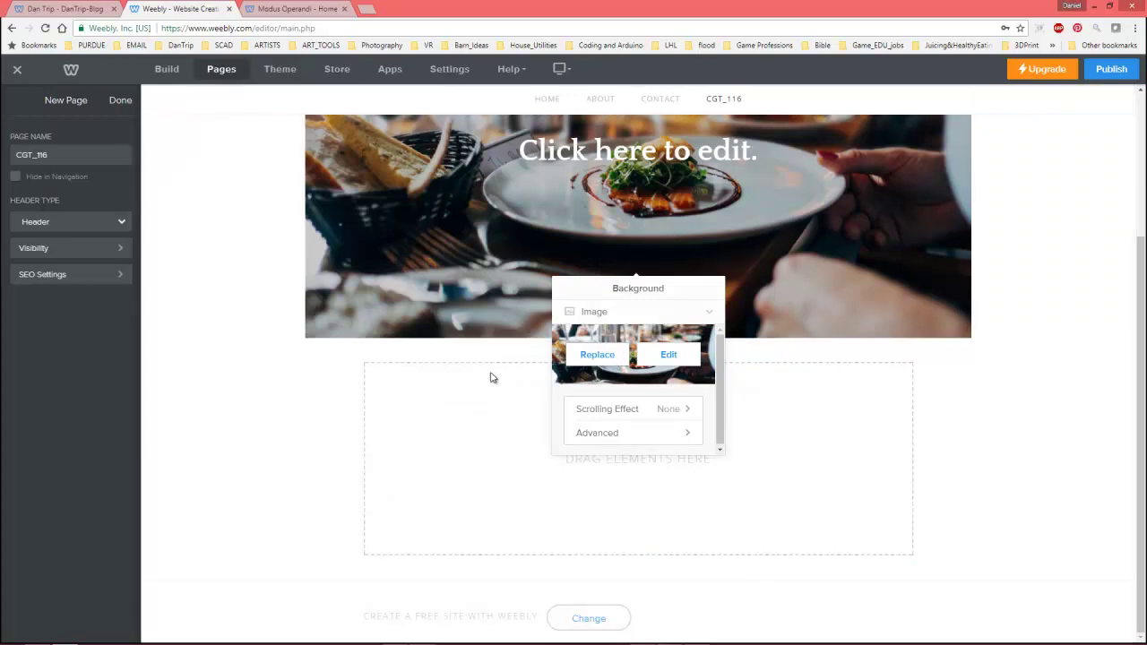
left_click(669, 354)
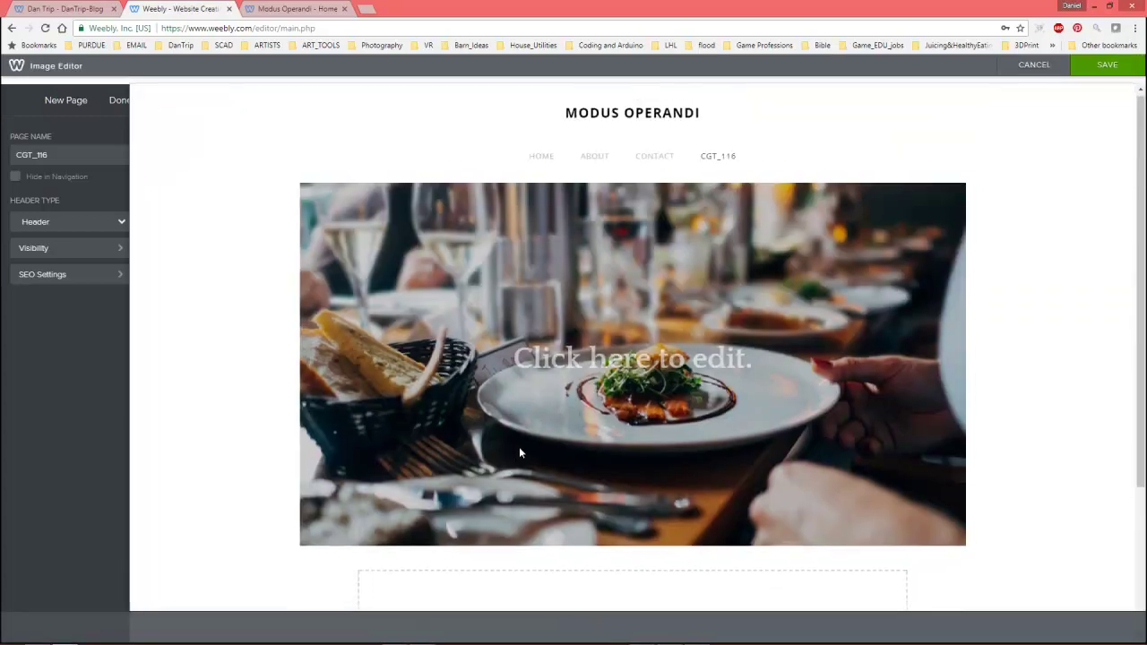
left_click(383, 335)
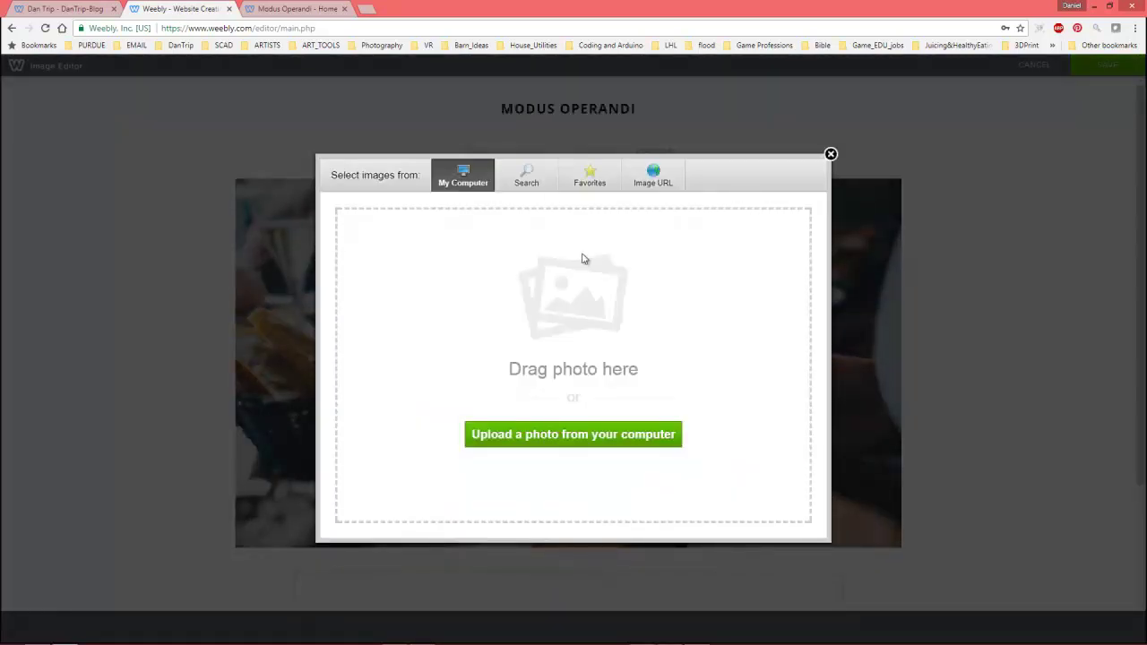
left_click(532, 435)
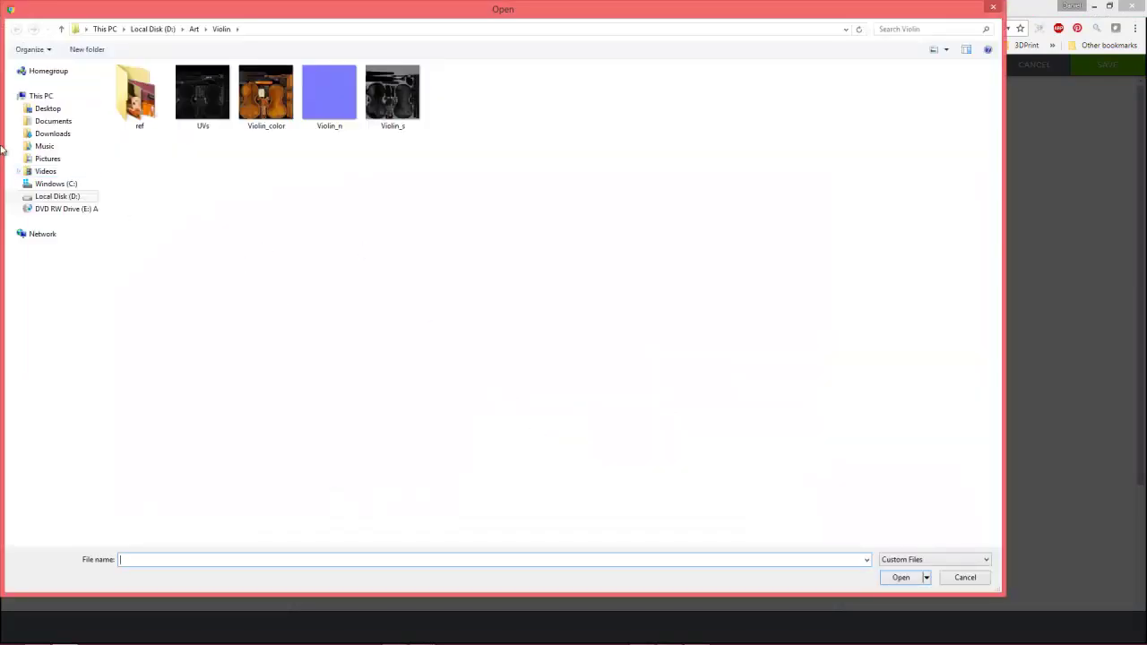
- Browse to D:\Photography\Hawaii_2015-16 and select Hawaii_2015-16-39
left_click(57, 199)
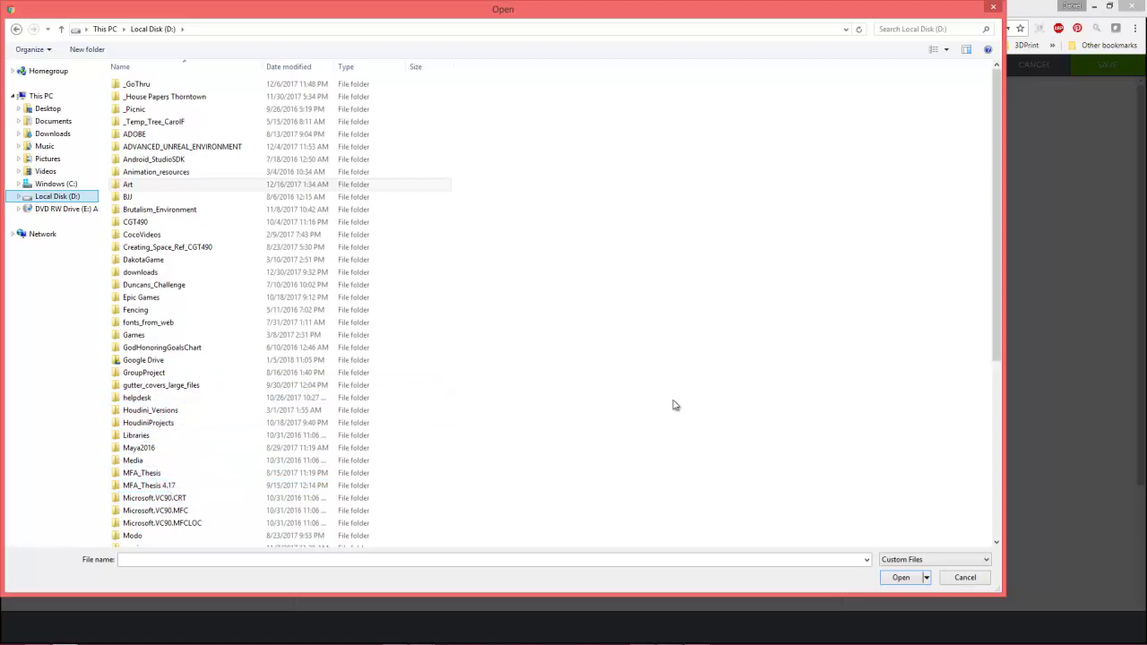
scroll(558, 340, "down", 3)
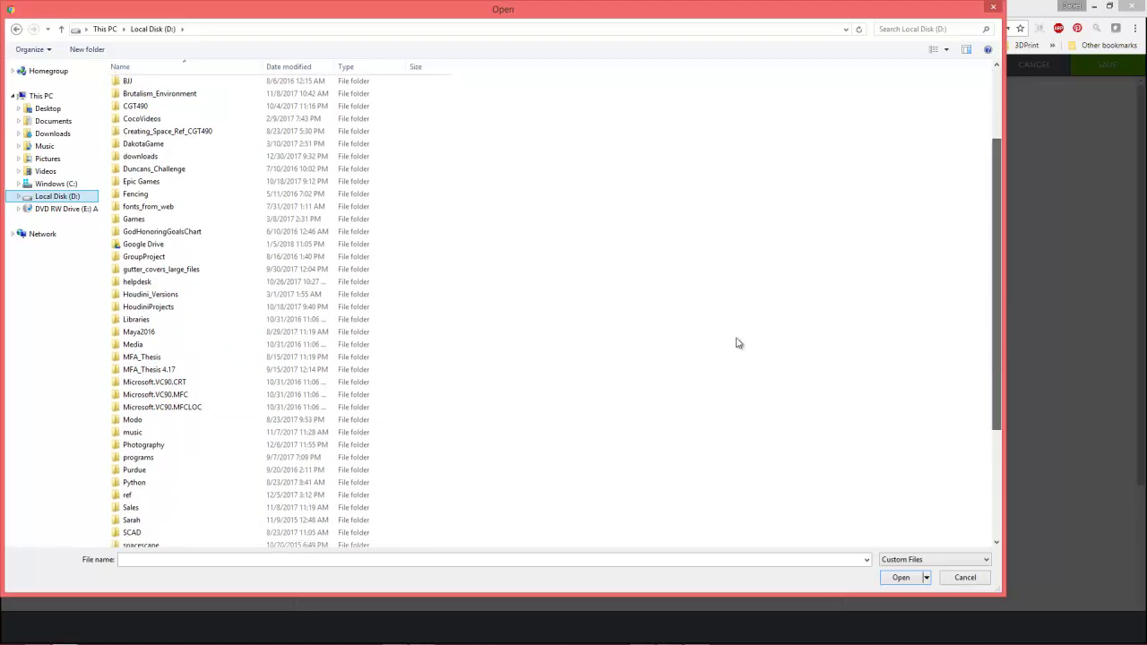
double_click(143, 444)
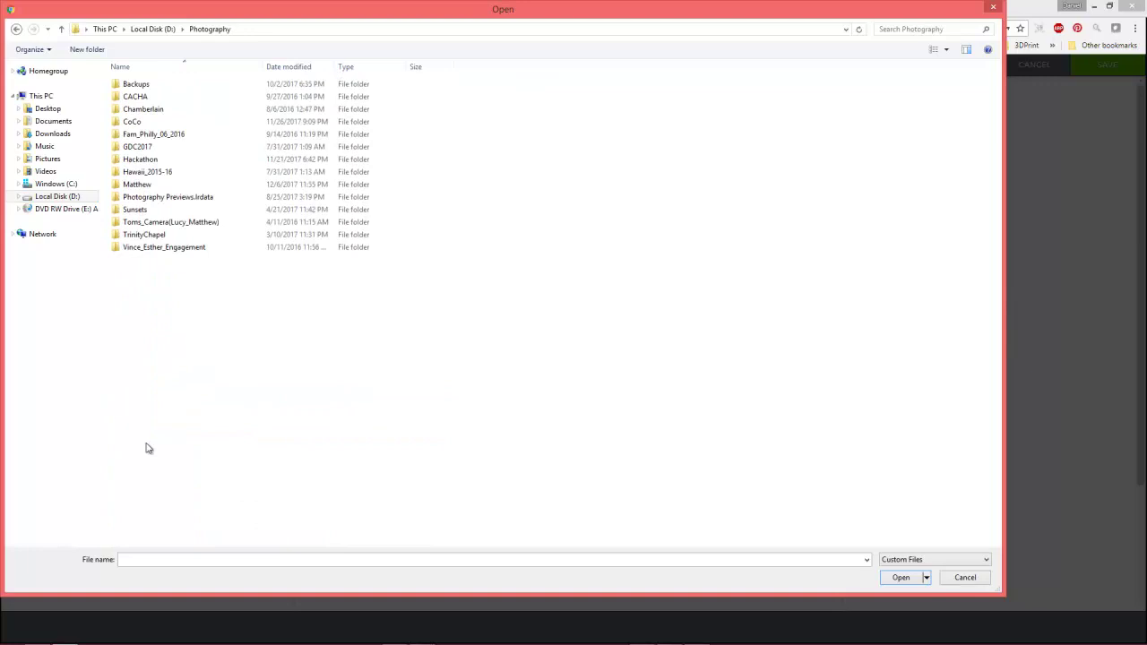
double_click(162, 176)
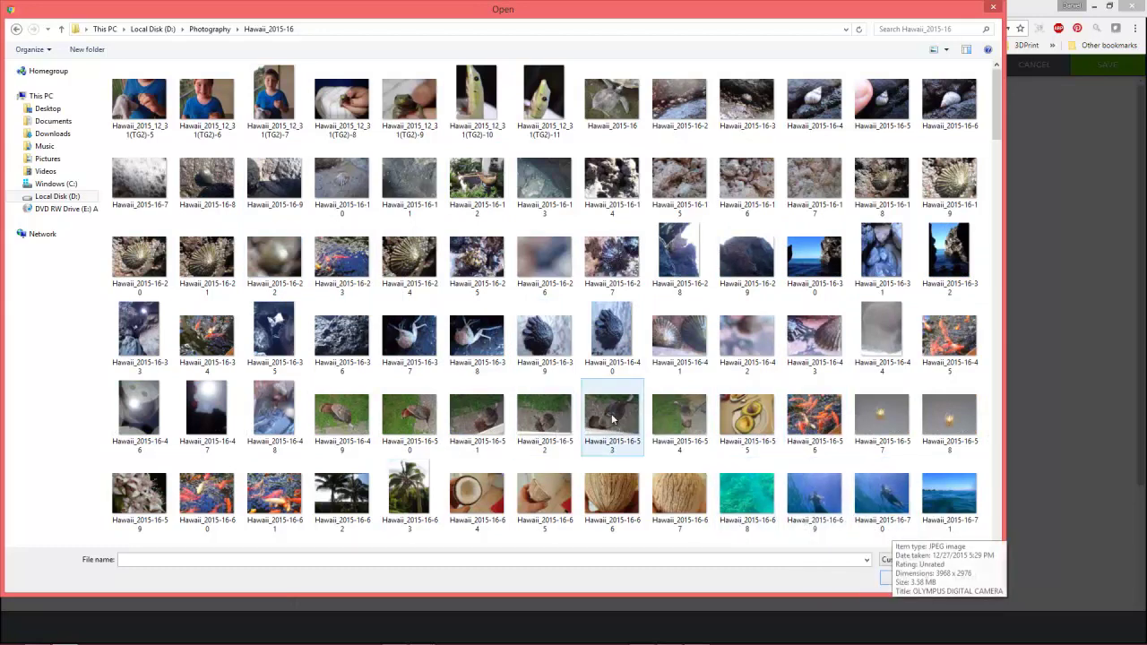
scroll(797, 448, "down", 8)
scroll(797, 448, "up", 5)
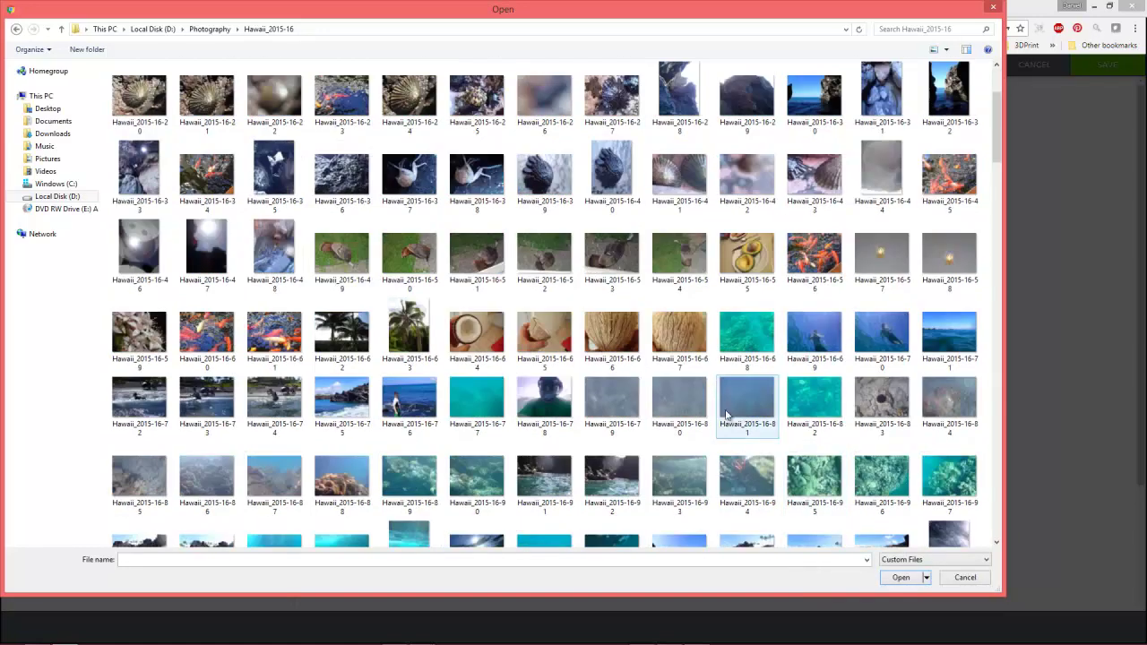
left_click(542, 180)
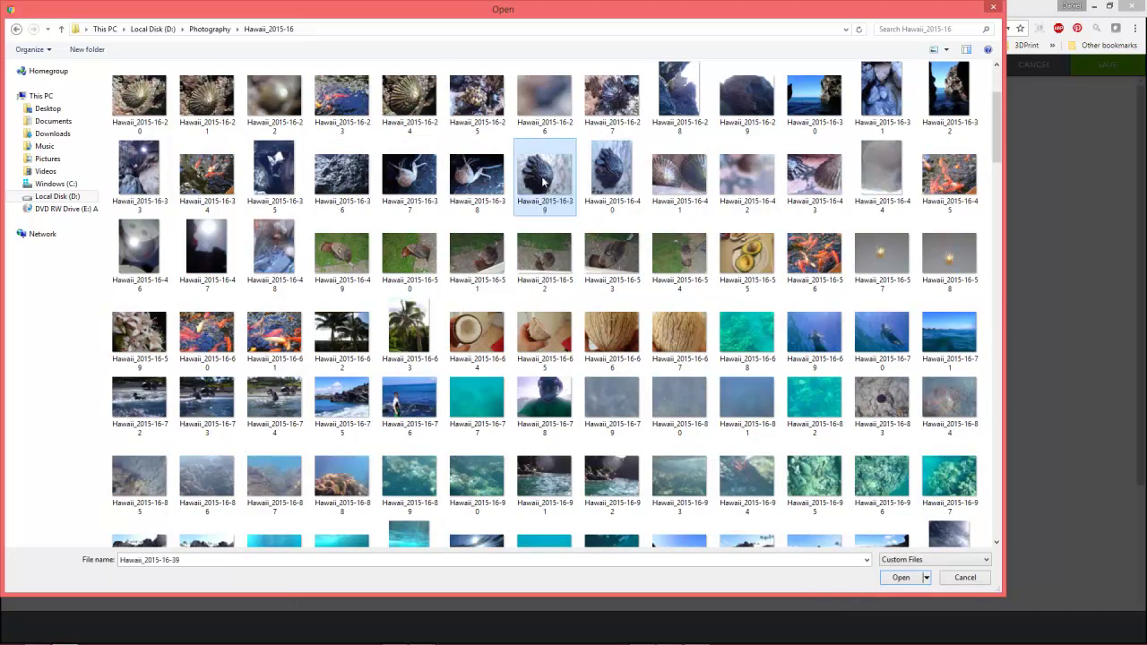
- Upload Hawaii_2015-16-39 and save it as the CGT_116 header background
left_click(900, 578)
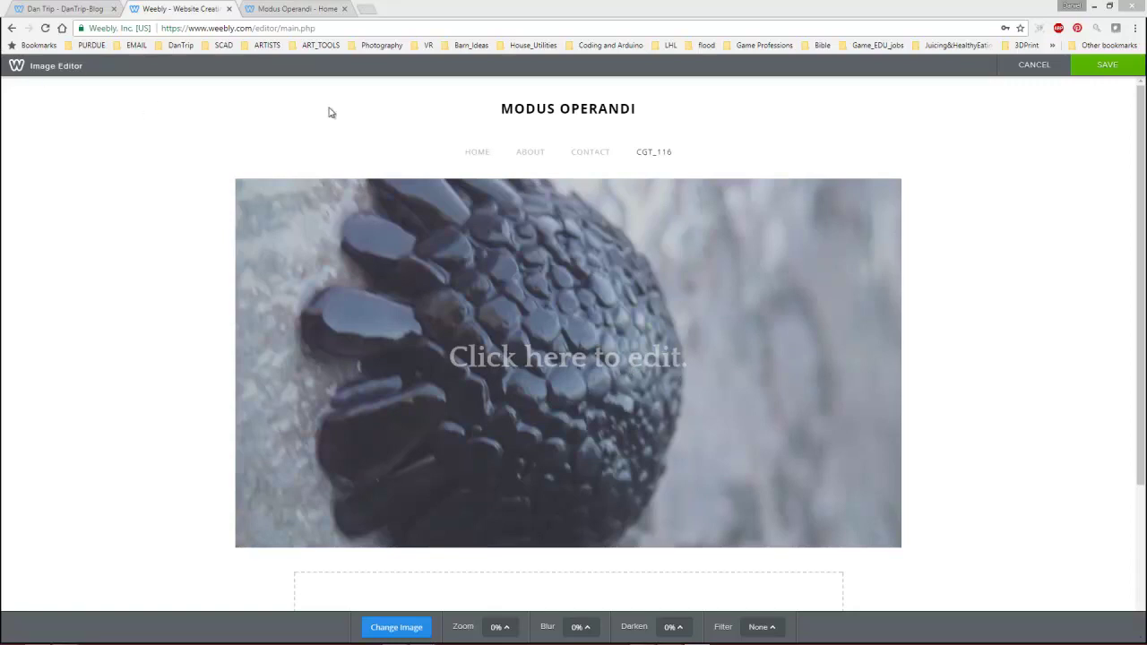
left_click(1111, 65)
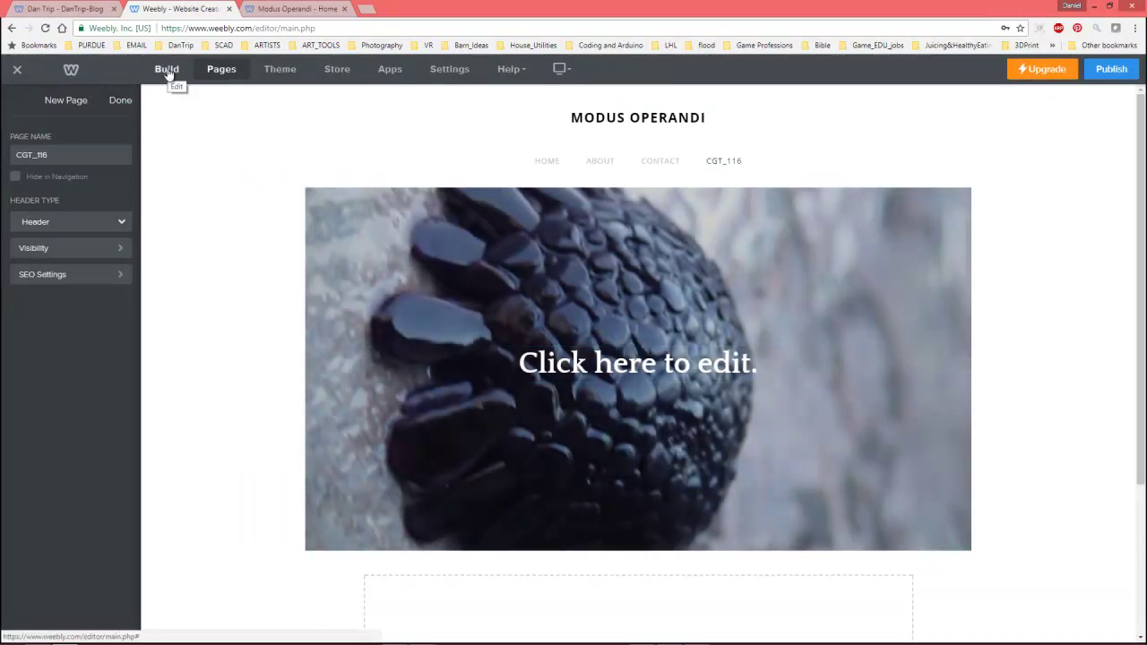
- Change the header title from 'Click here to edit.' to 'CGT 116'
left_click(170, 72)
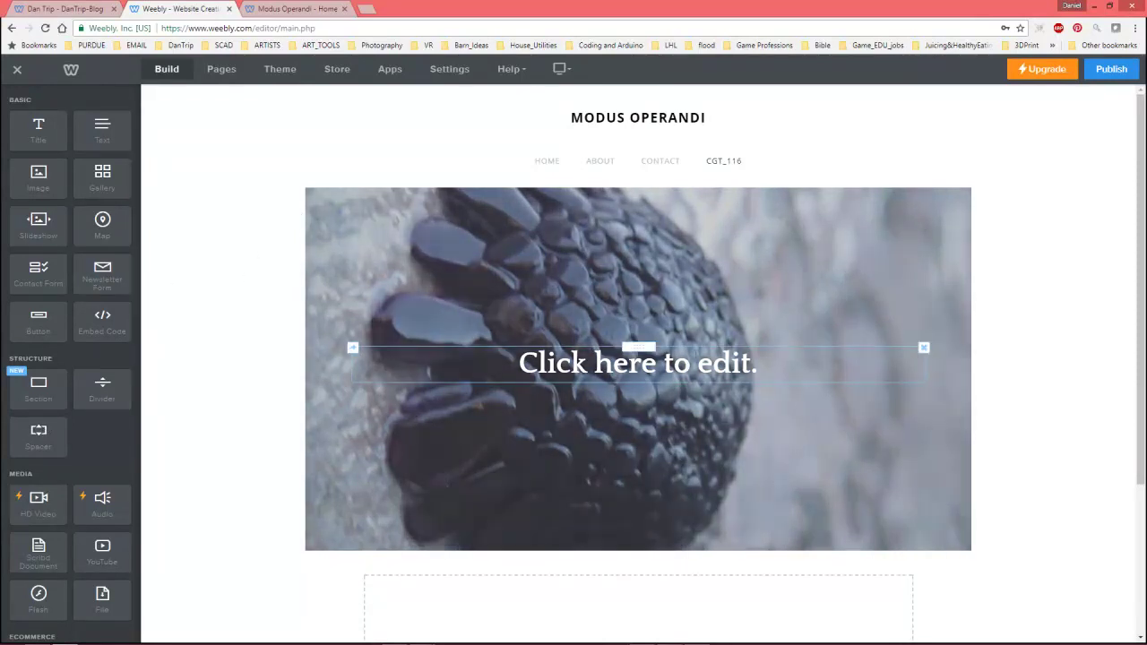
left_click(793, 363)
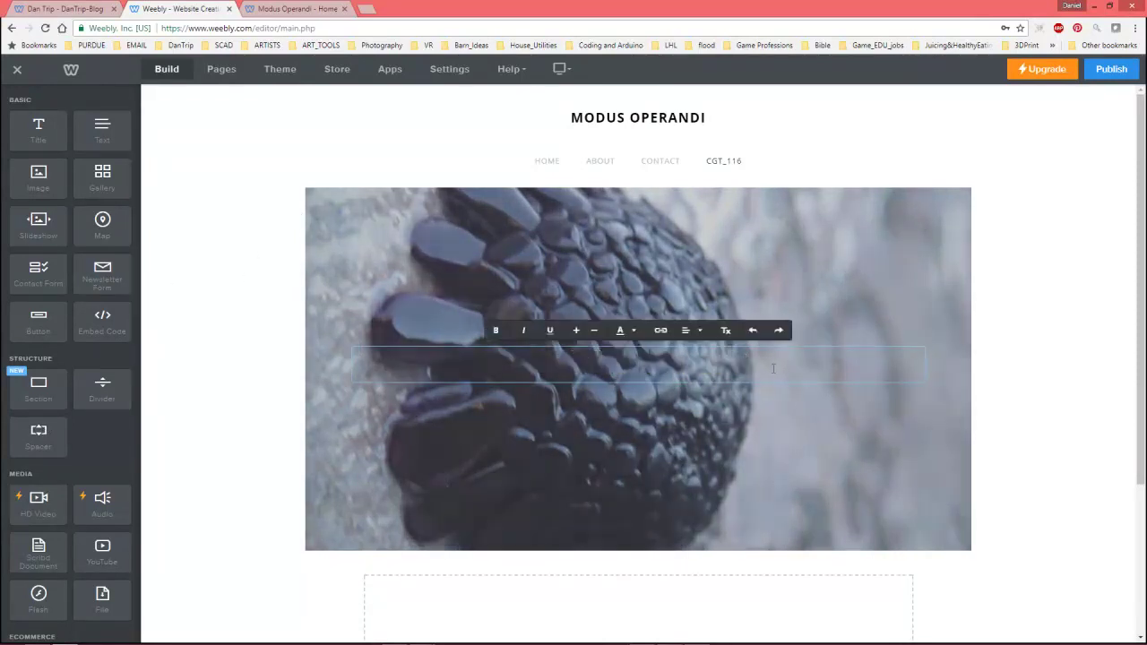
type("CGT")
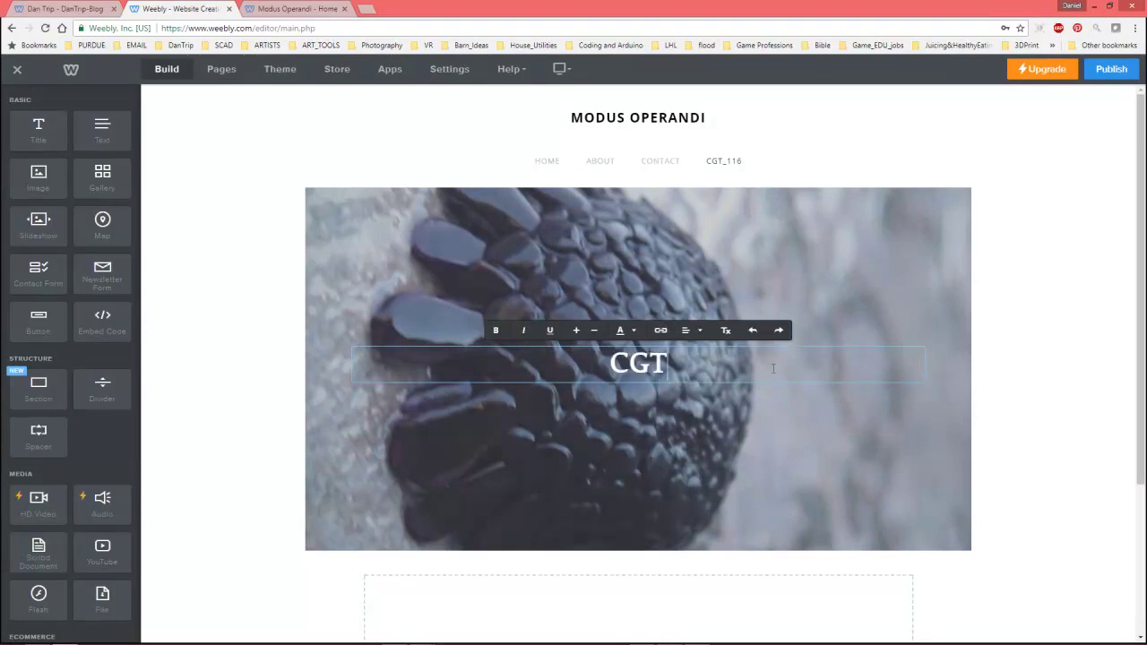
type(" 116")
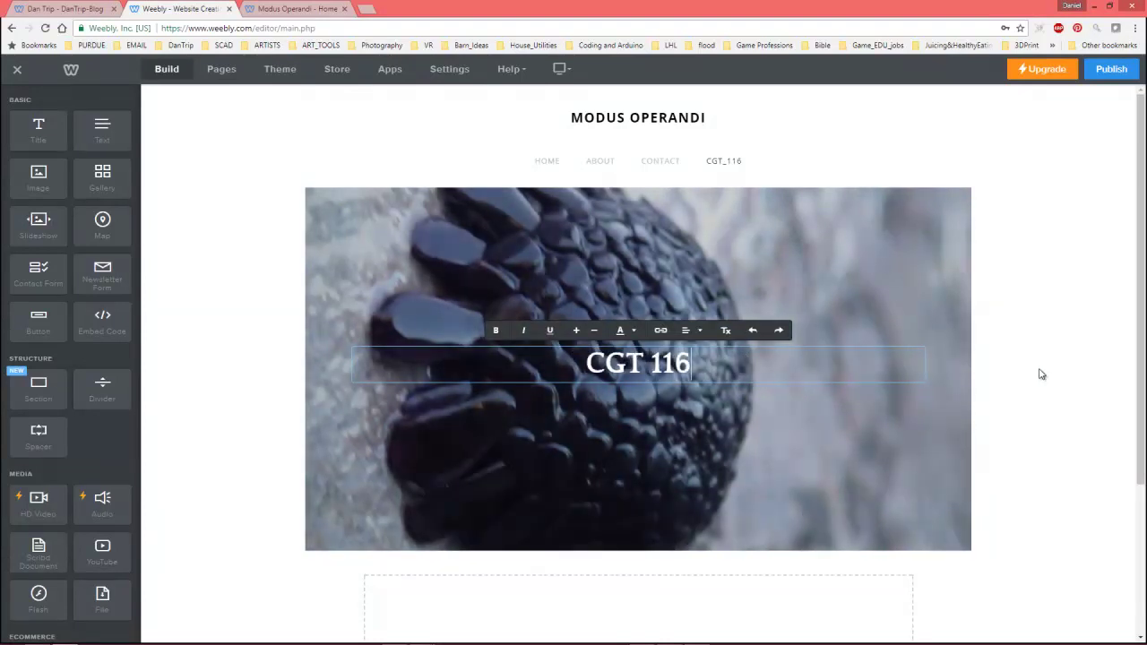
left_click(1044, 369)
scroll(877, 349, "down", 1)
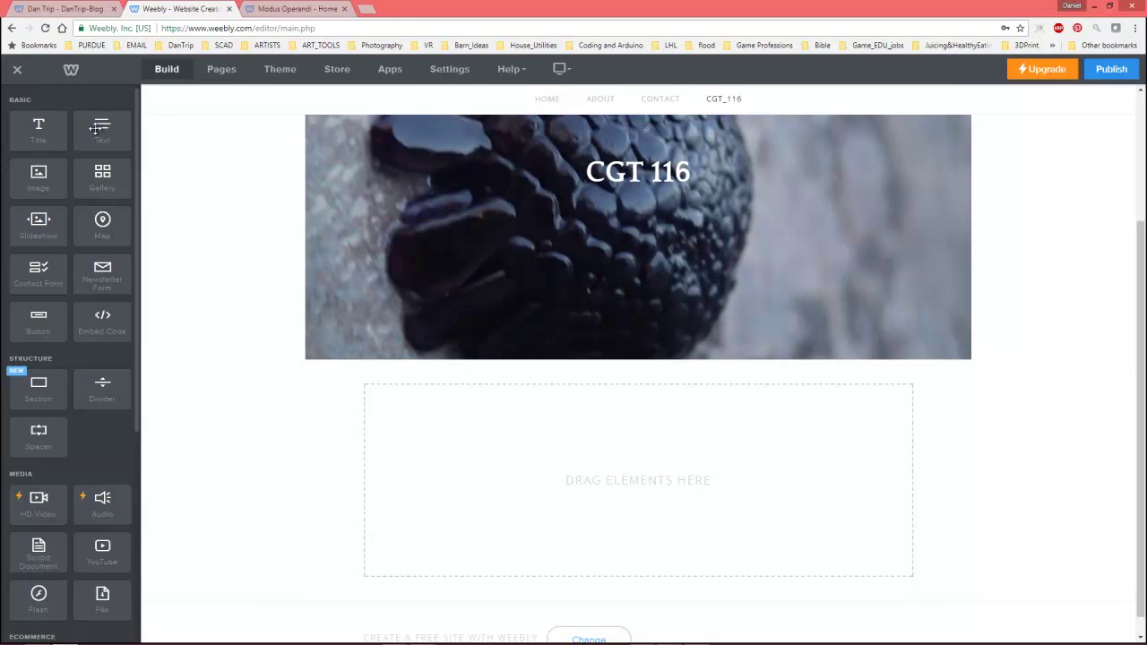
- Drop a Text block into the empty section reading 'These are links to models I have created for CGT 116.'
left_click_drag(100, 135, 511, 398)
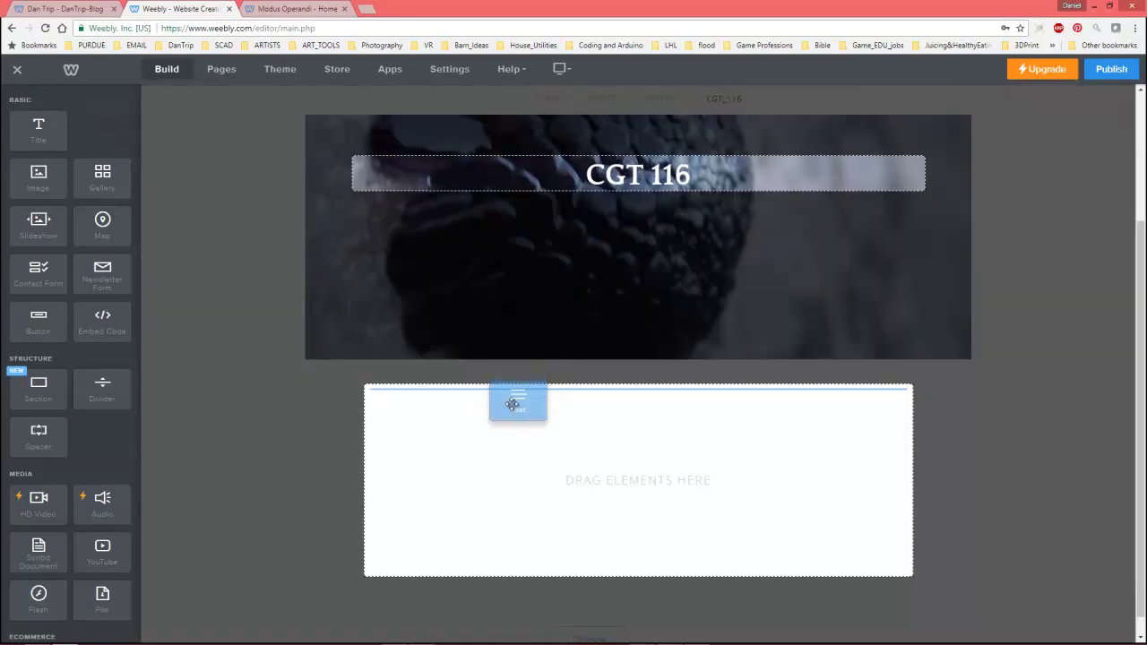
left_click_drag(511, 404, 591, 399)
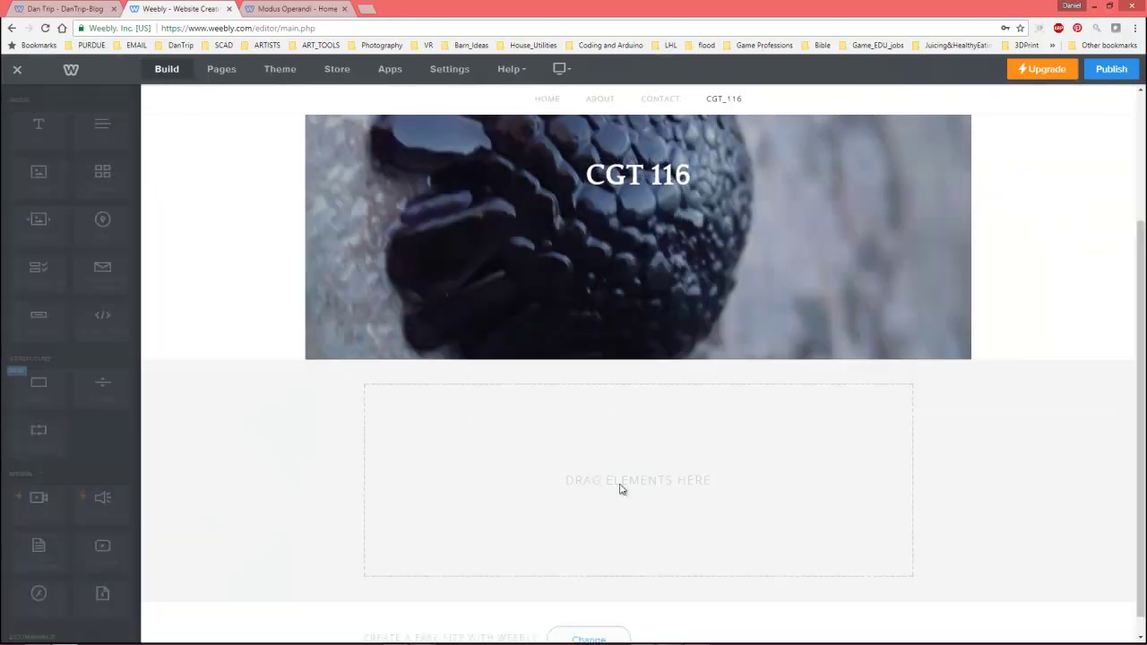
left_click(462, 390)
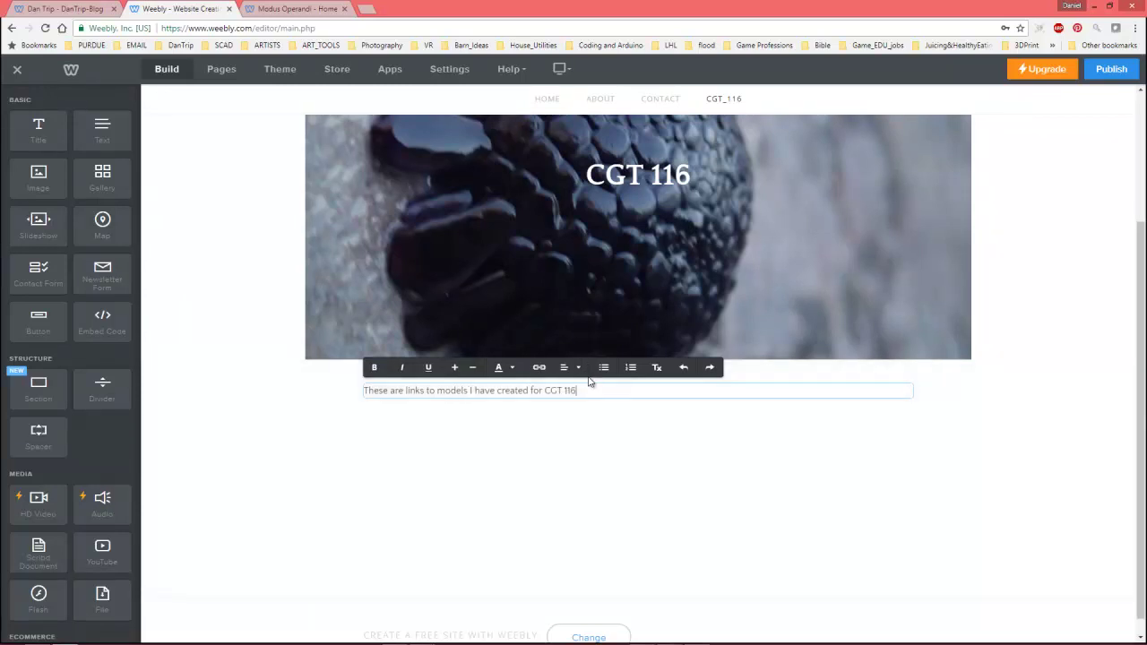
left_click_drag(365, 392, 586, 392)
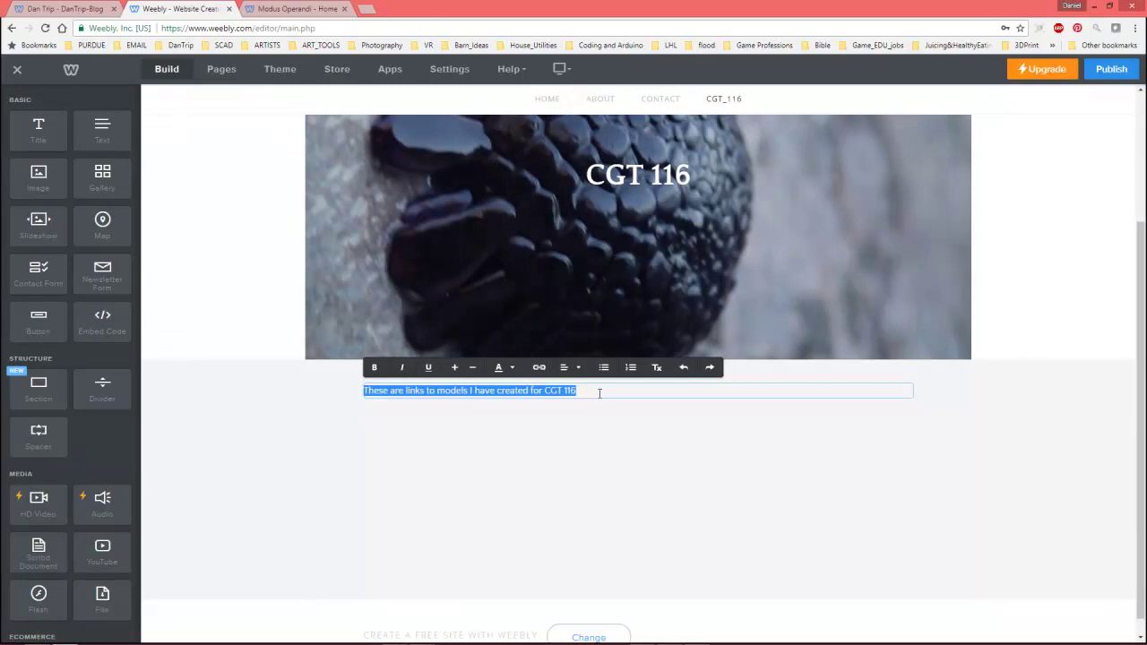
left_click_drag(585, 394, 356, 391)
scroll(536, 448, "down", 1)
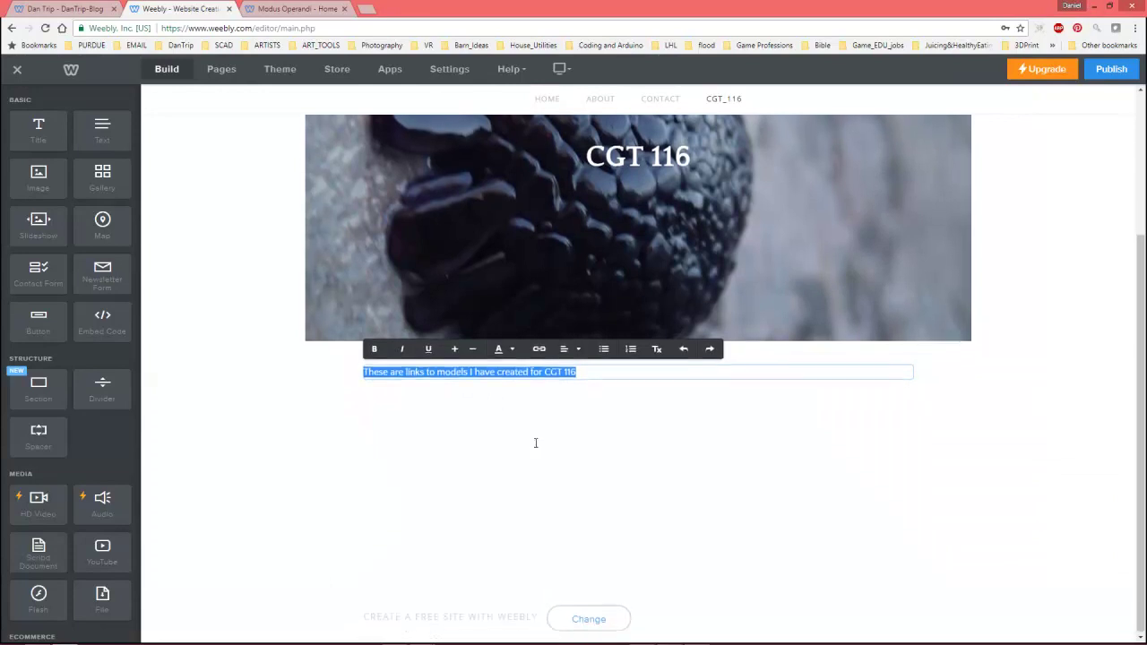
scroll(518, 321, "up", 3)
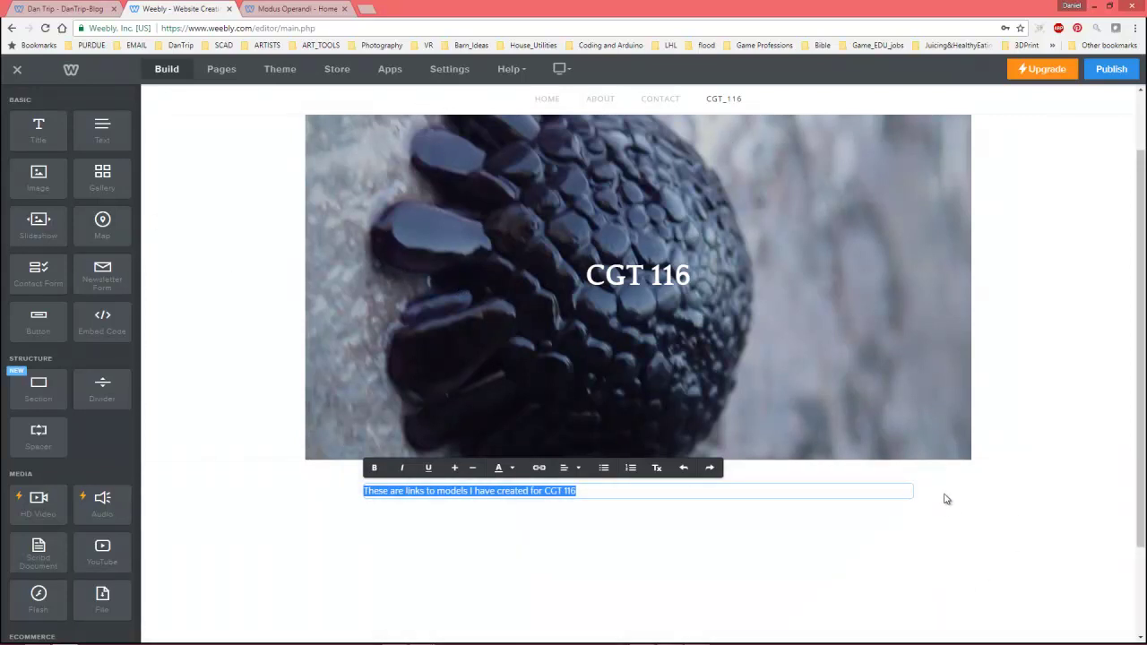
left_click(988, 486)
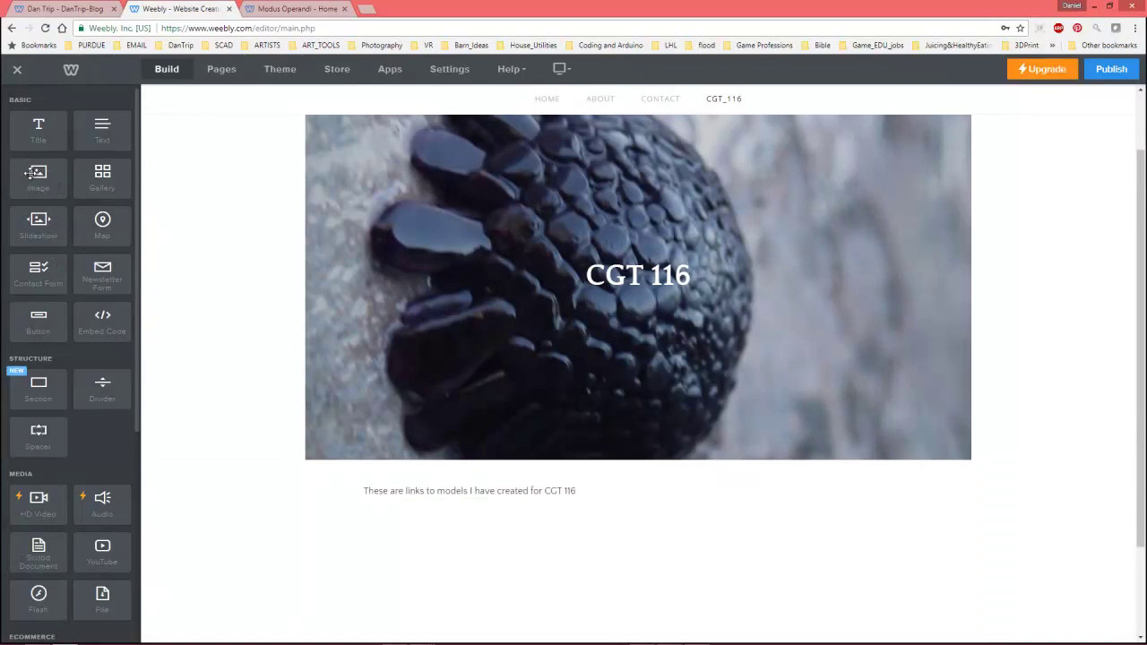
- Add an Image block below the intro text, sourced from a computer upload
left_click_drag(41, 187, 543, 535)
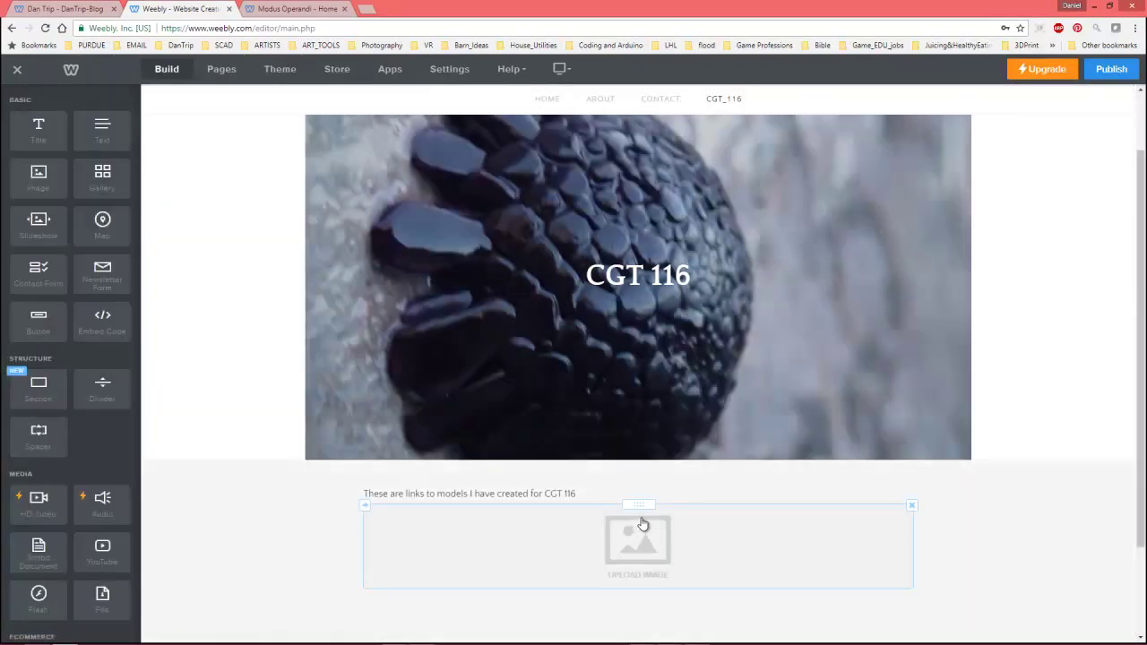
scroll(689, 499, "down", 1)
left_click(638, 486)
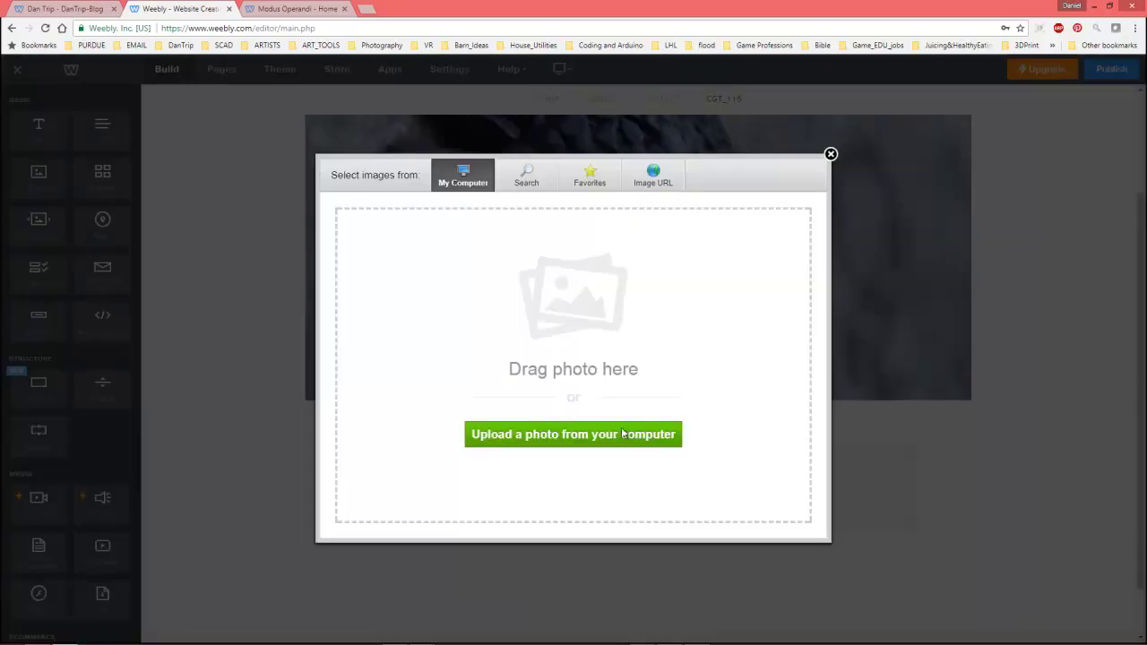
left_click(566, 436)
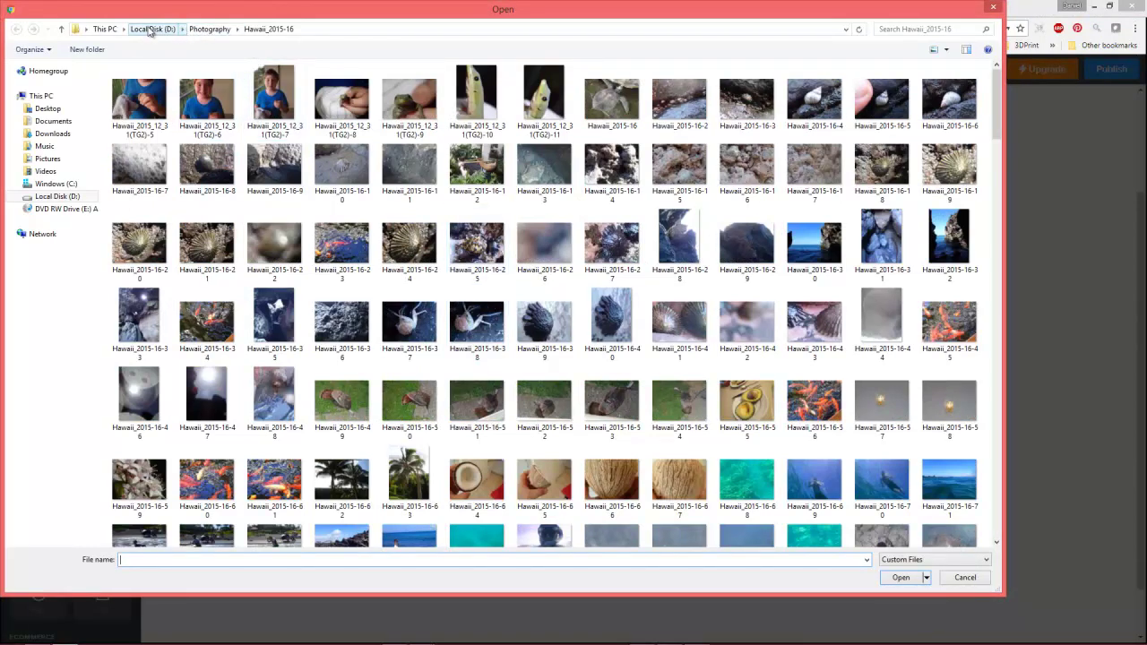
- From D:\Art and the model's project folder, upload the Assignment05 render
left_click(151, 30)
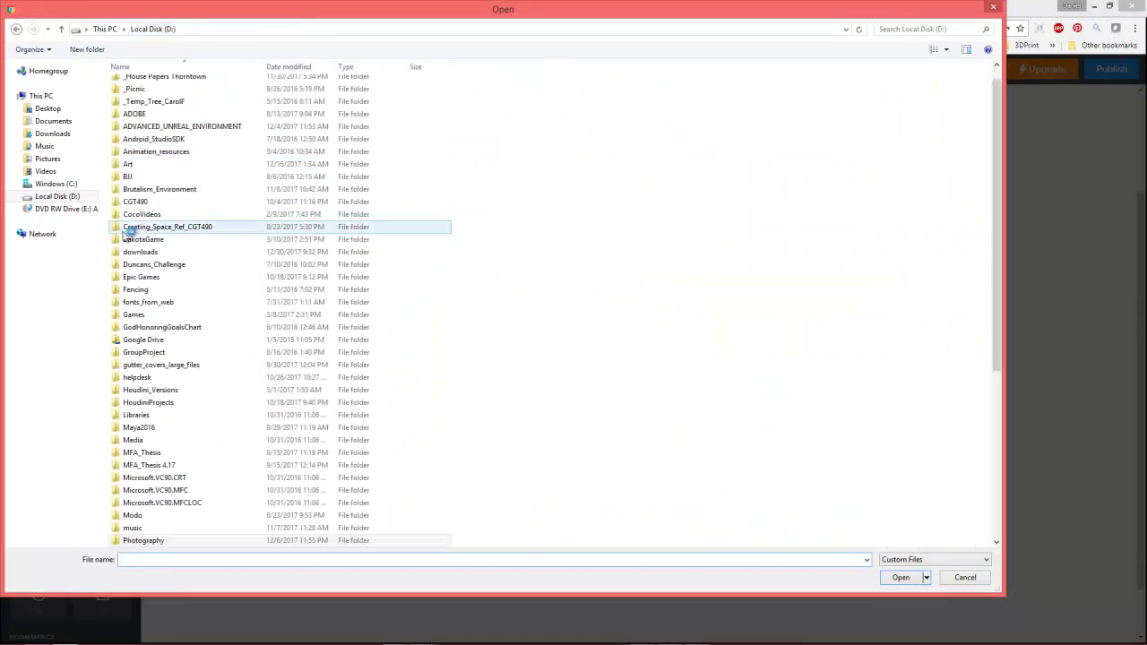
double_click(150, 166)
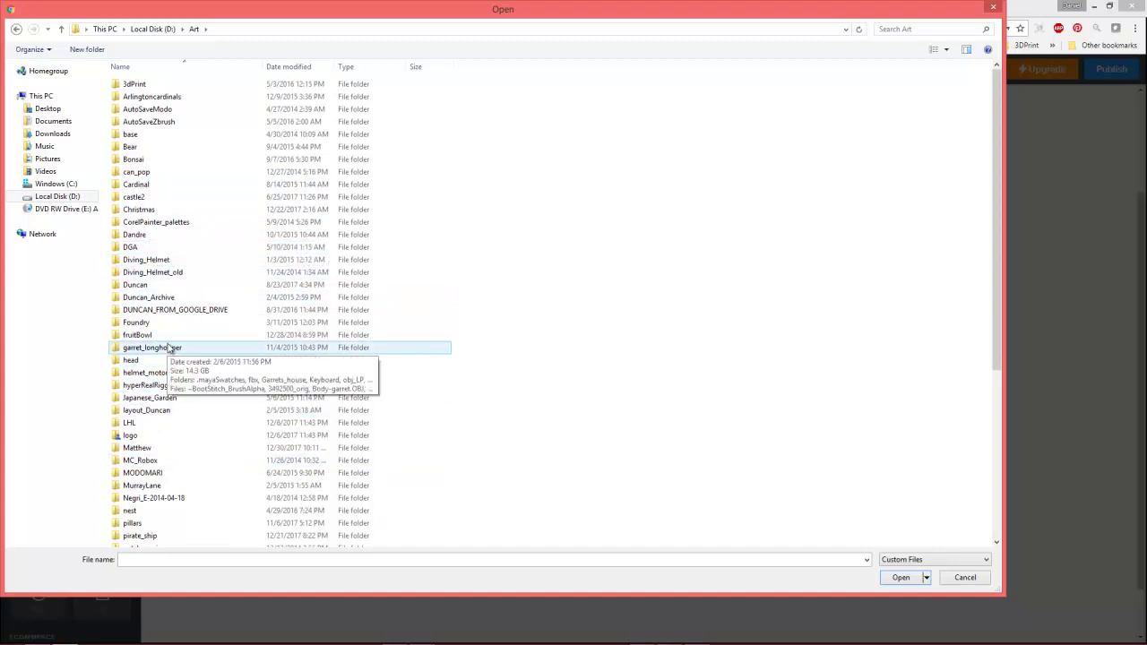
double_click(168, 351)
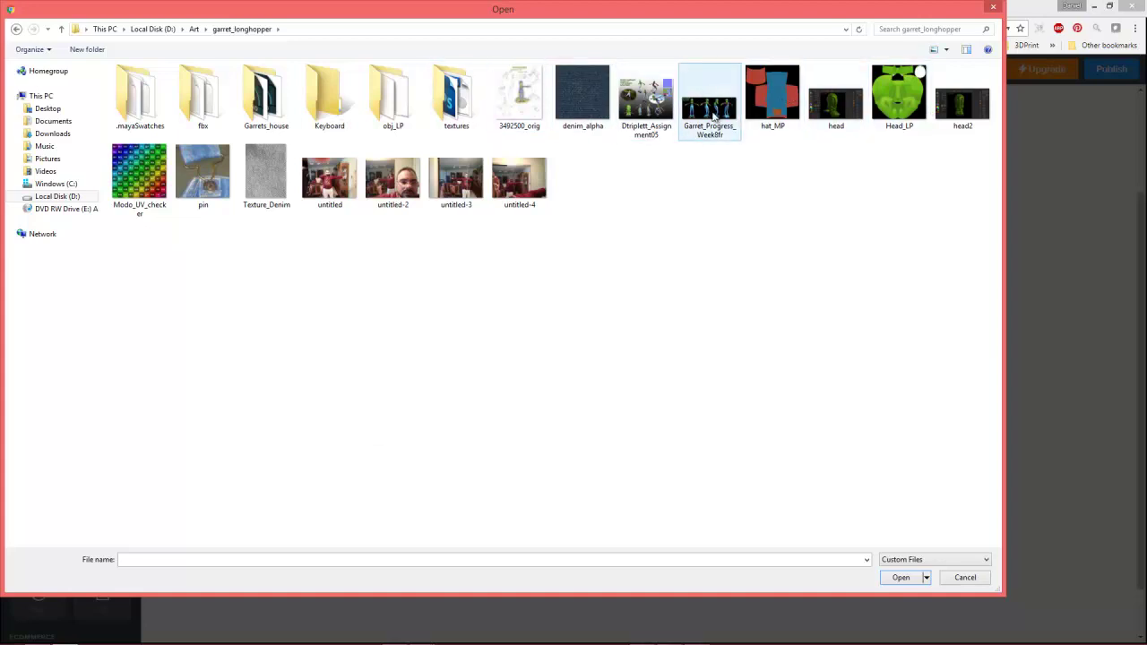
left_click(714, 116)
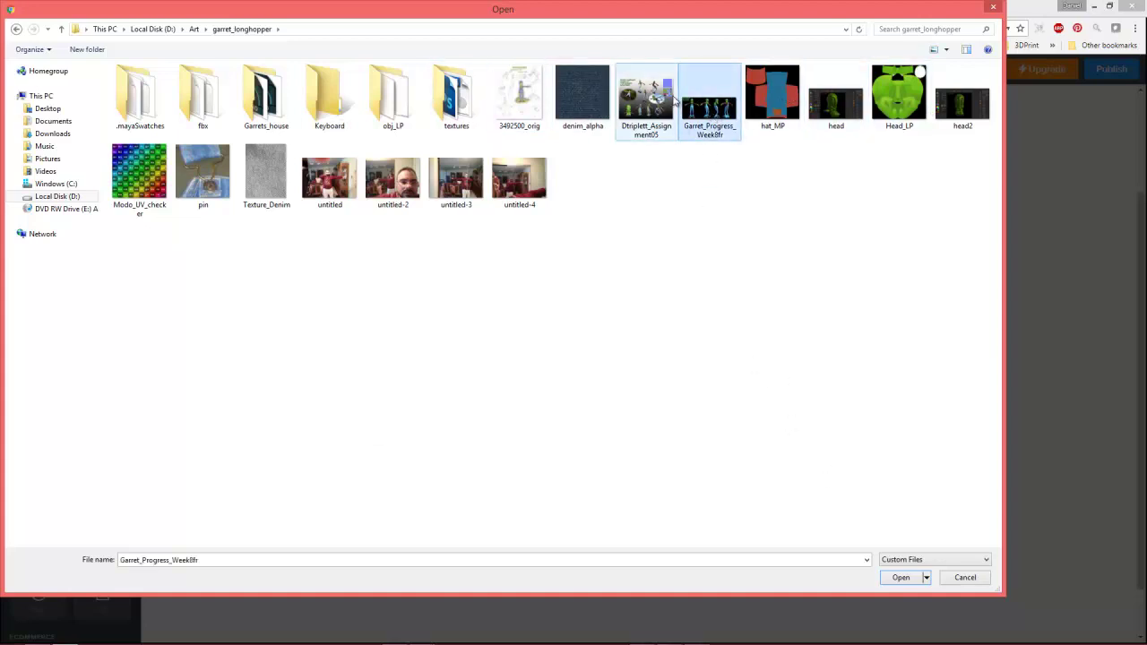
left_click(647, 105)
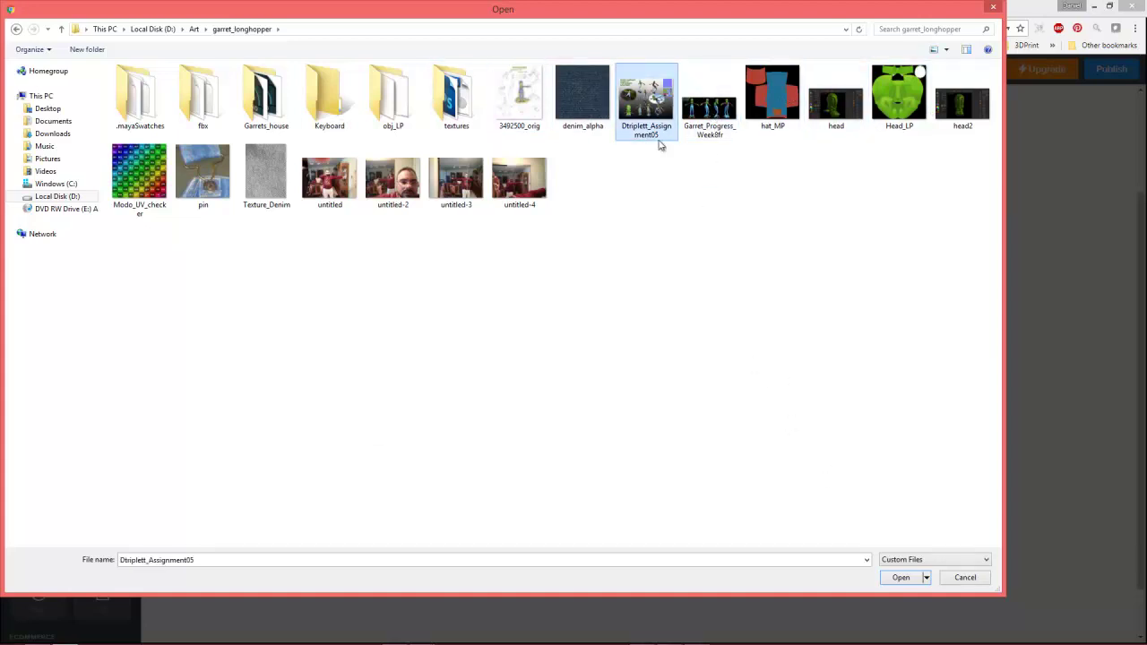
left_click(905, 579)
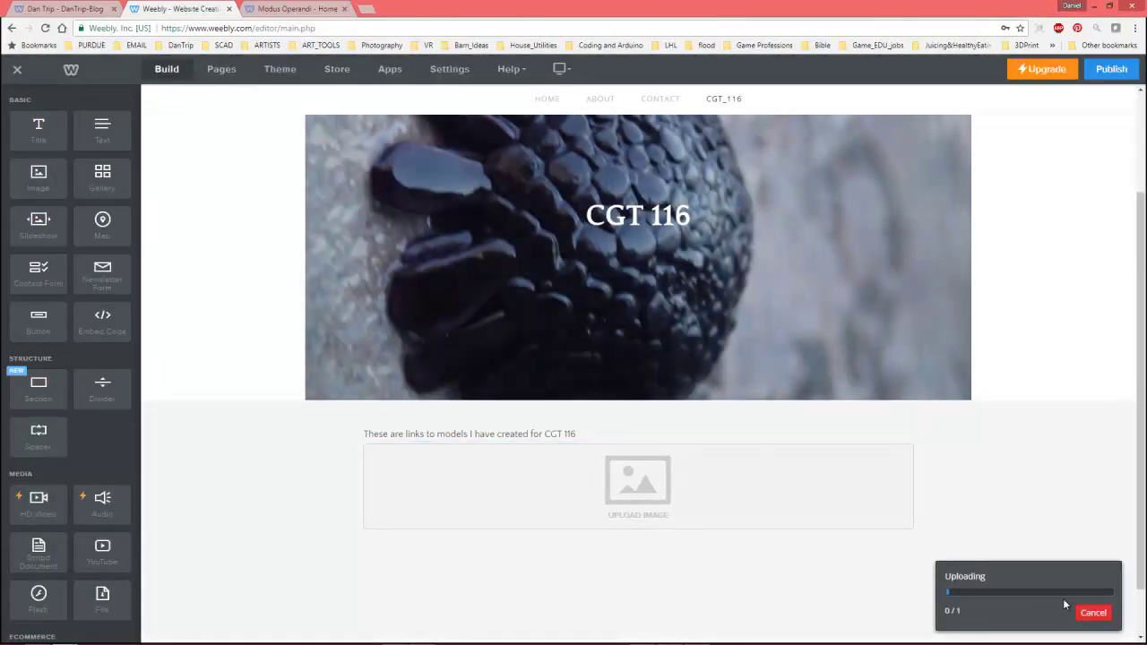